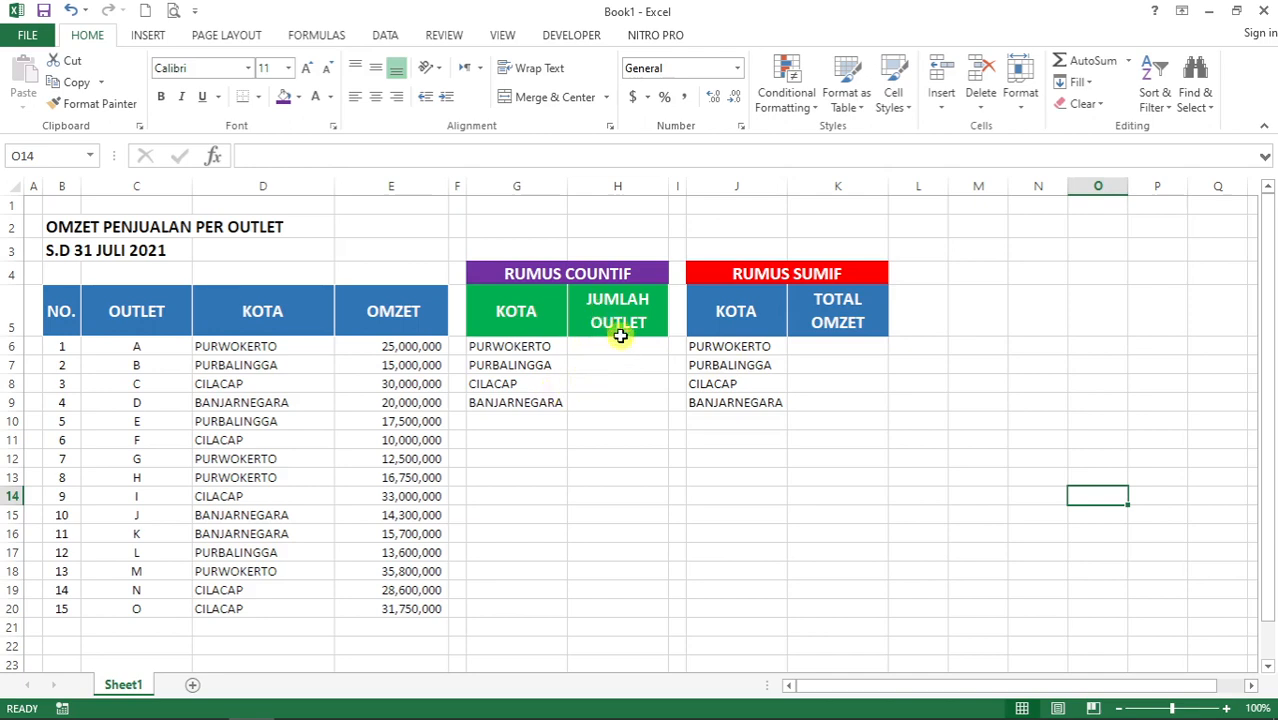
pyautogui.click(552, 345)
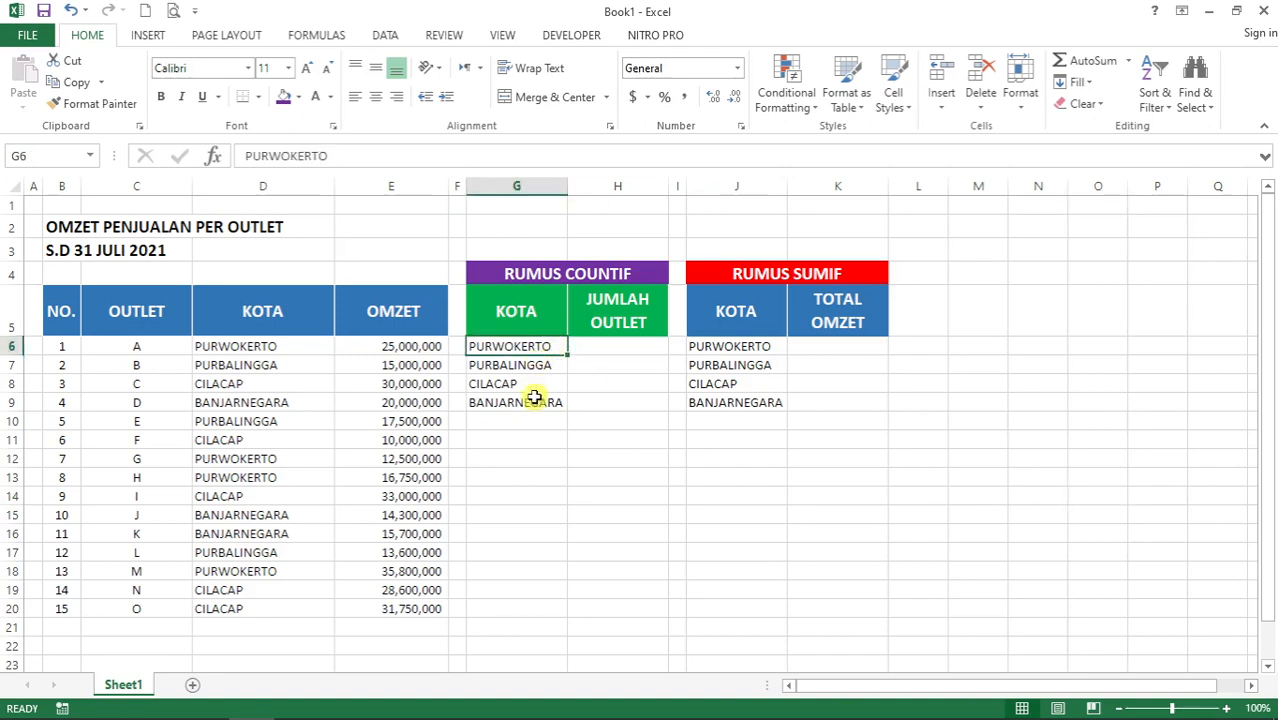
pyautogui.click(801, 274)
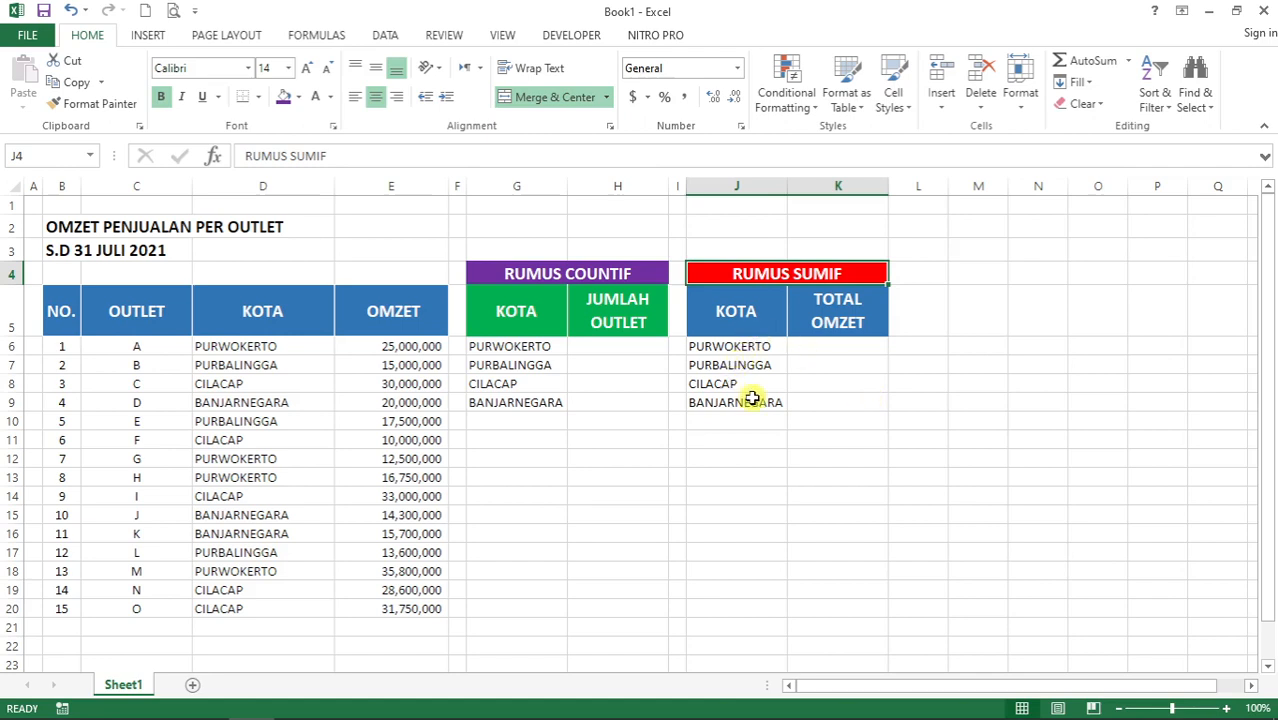
# Step: Start a COUNTIF formula in cell H6, the JUMLAH OUTLET cell for PURWOKERTO
pyautogui.click(626, 350)
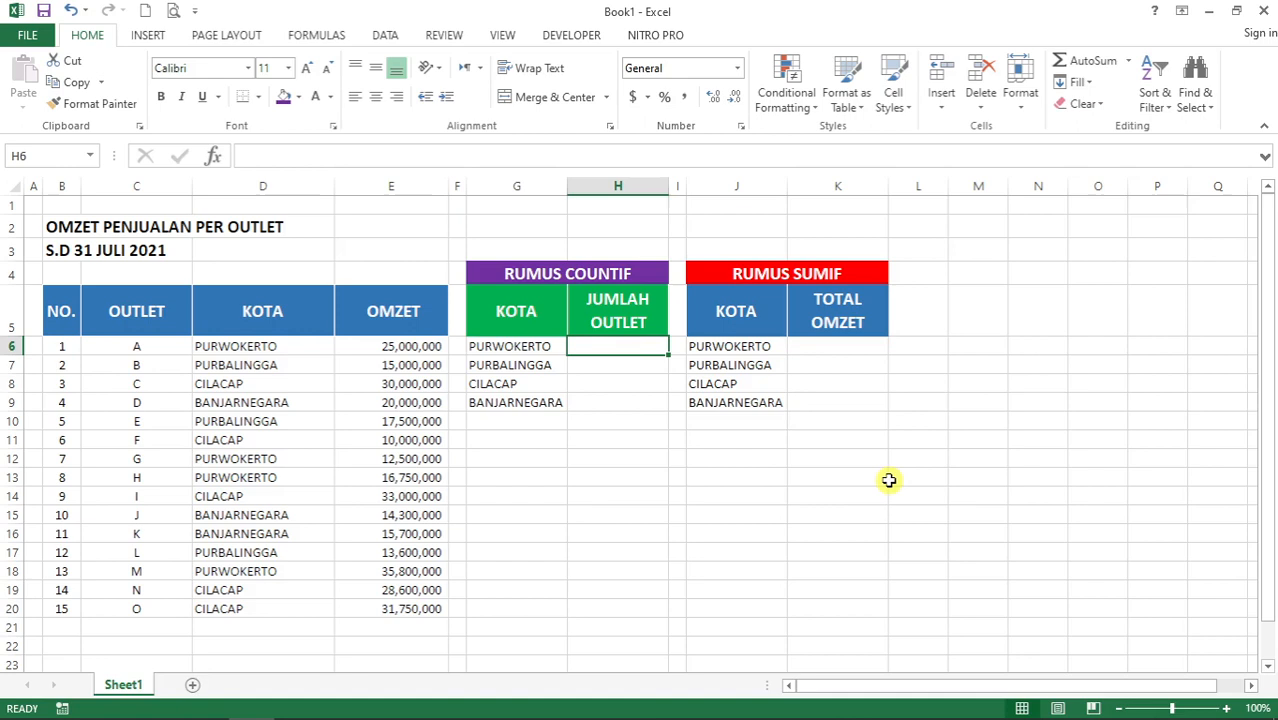
pyautogui.write('=')
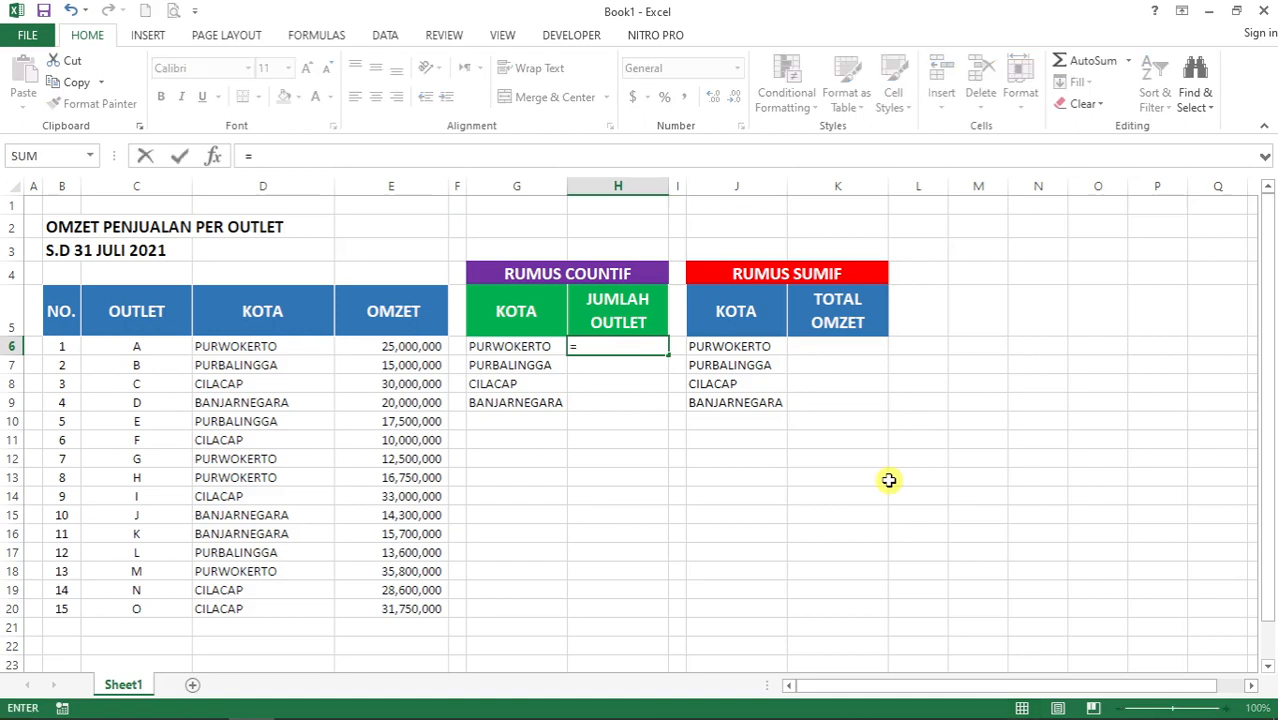
pyautogui.write('CON')
pyautogui.press('BackSpace')
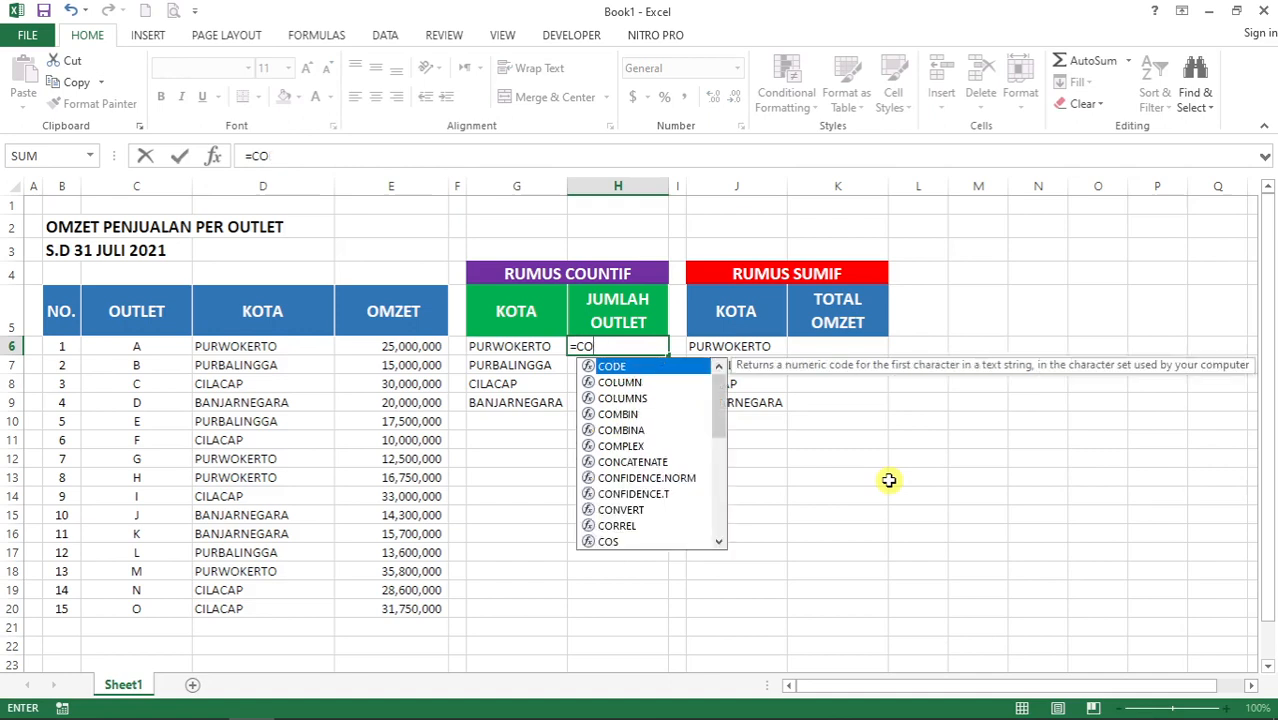
pyautogui.write('UNTIF')
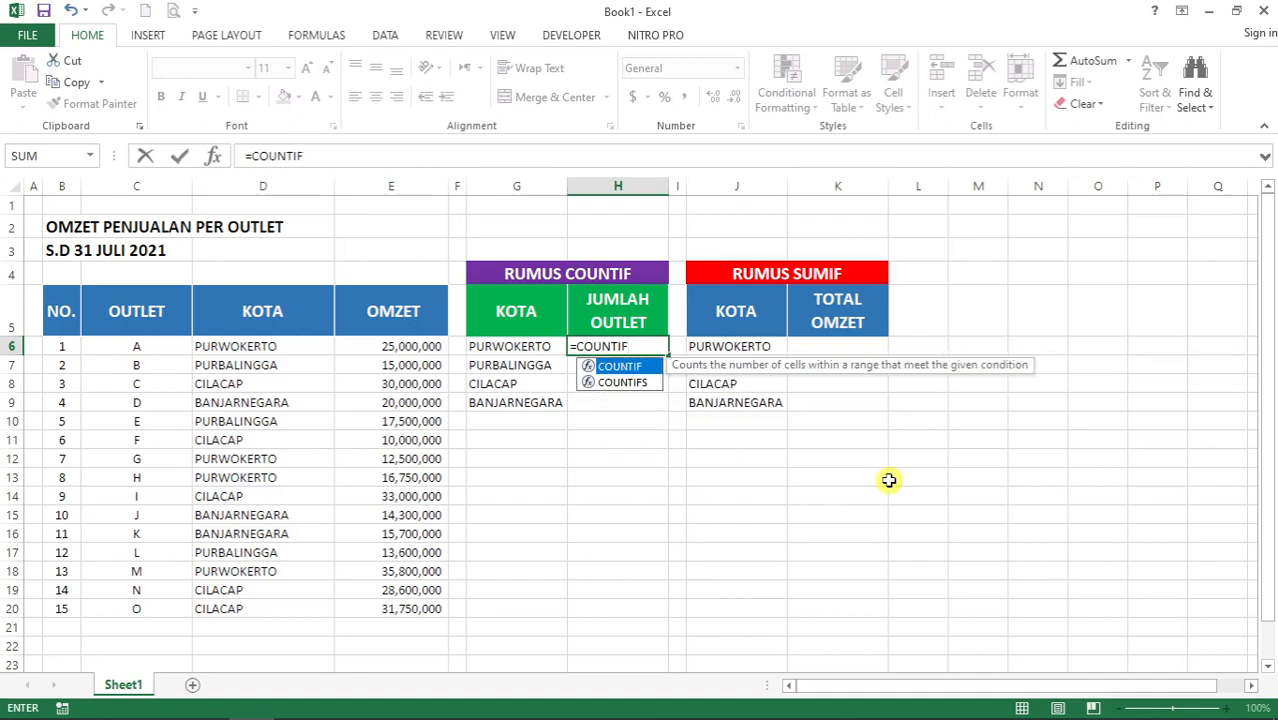
pyautogui.write('(')
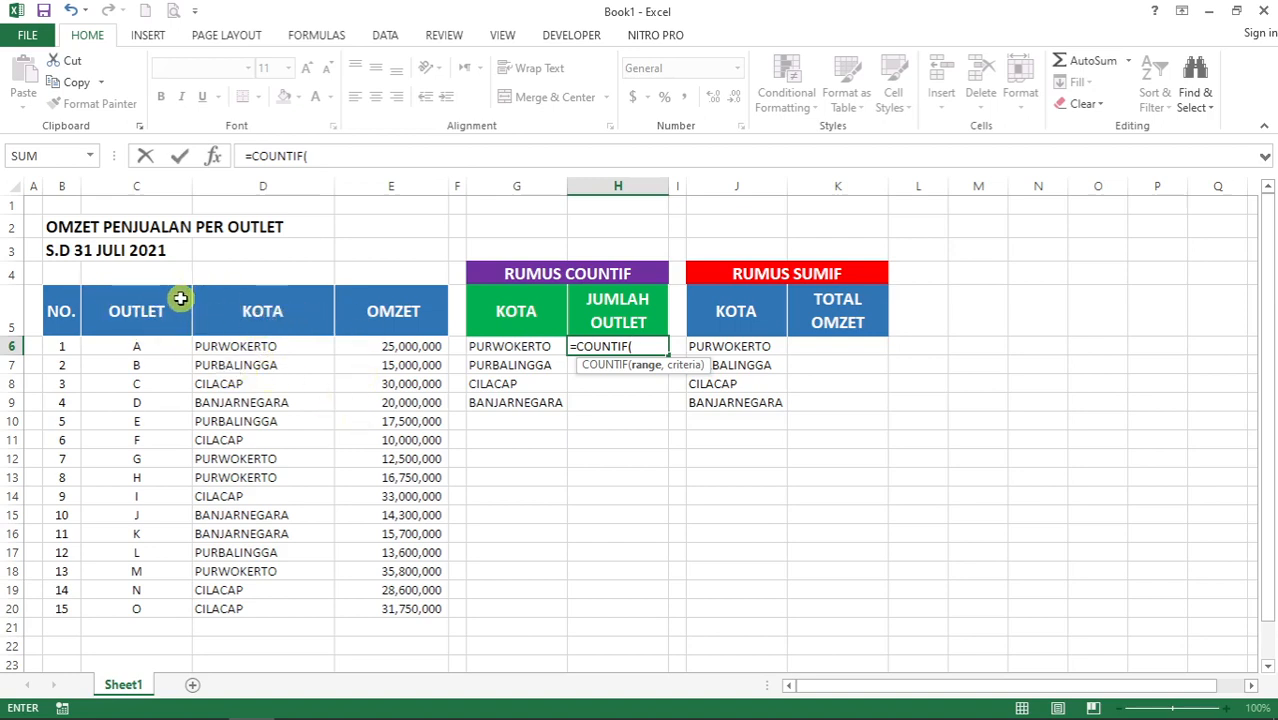
# Step: Set the COUNTIF range to the KOTA entries D6:D20 as an absolute reference, $D$6:$D$20
pyautogui.click(283, 347)
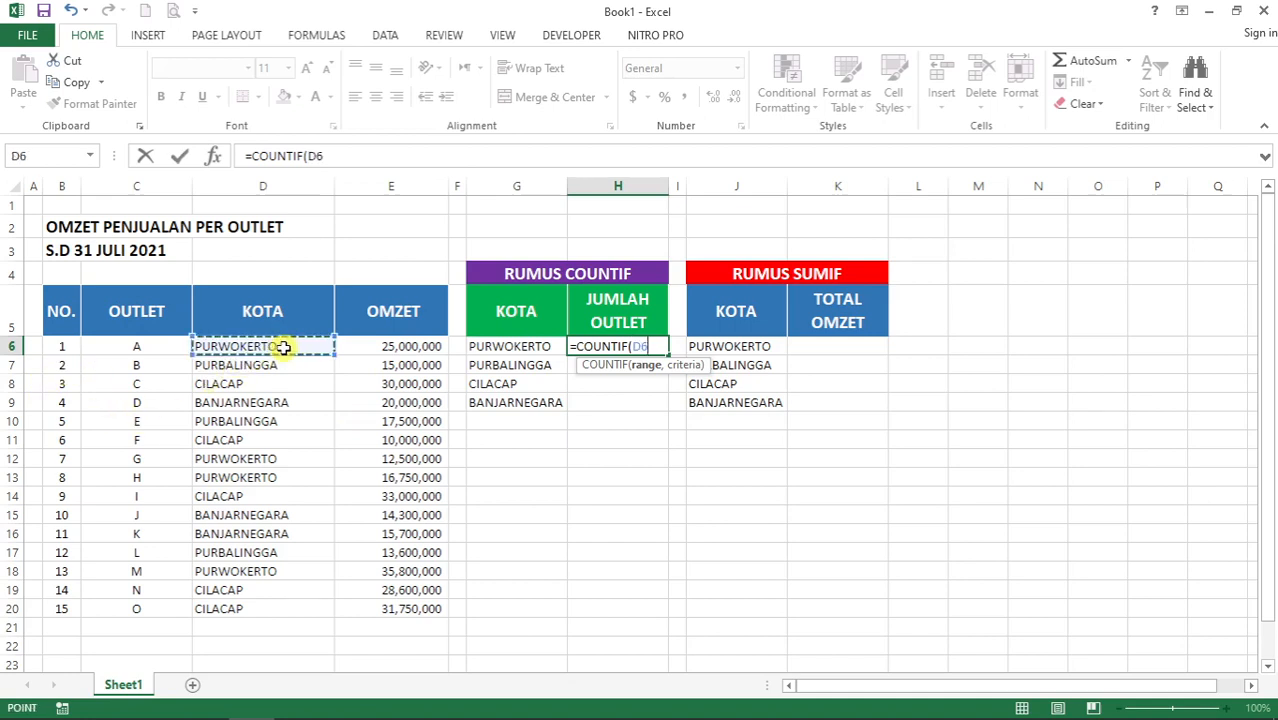
pyautogui.hotkey('shift', 'Down')
pyautogui.hotkey('shift', 'Down')
pyautogui.hotkey('shift', 'Down')
pyautogui.hotkey('shift', 'Down')
pyautogui.hotkey('shift', 'Down')
pyautogui.hotkey('shift', 'Down')
pyautogui.hotkey('shift', 'Down')
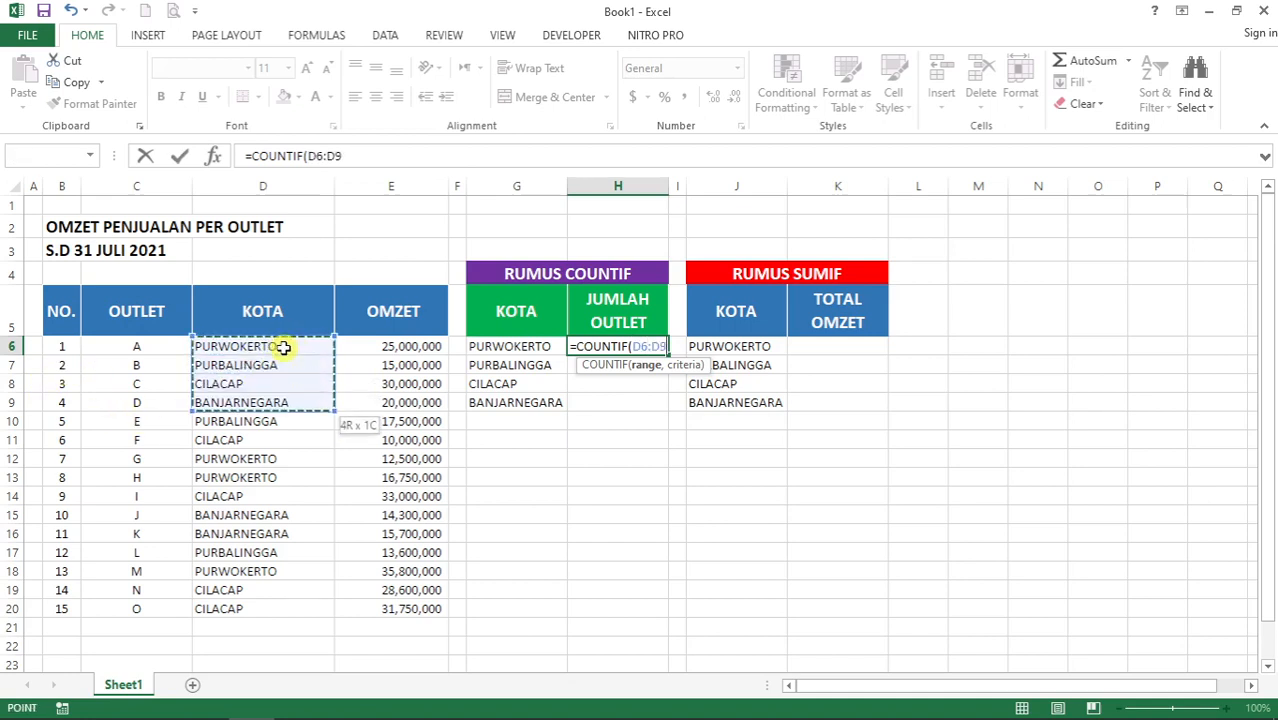
pyautogui.hotkey('shift', 'Down')
pyautogui.hotkey('shift', 'Down')
pyautogui.hotkey('shift', 'Down')
pyautogui.hotkey('shift', 'Down')
pyautogui.hotkey('shift', 'Down')
pyautogui.hotkey('shift', 'Down')
pyautogui.hotkey('shift', 'Down')
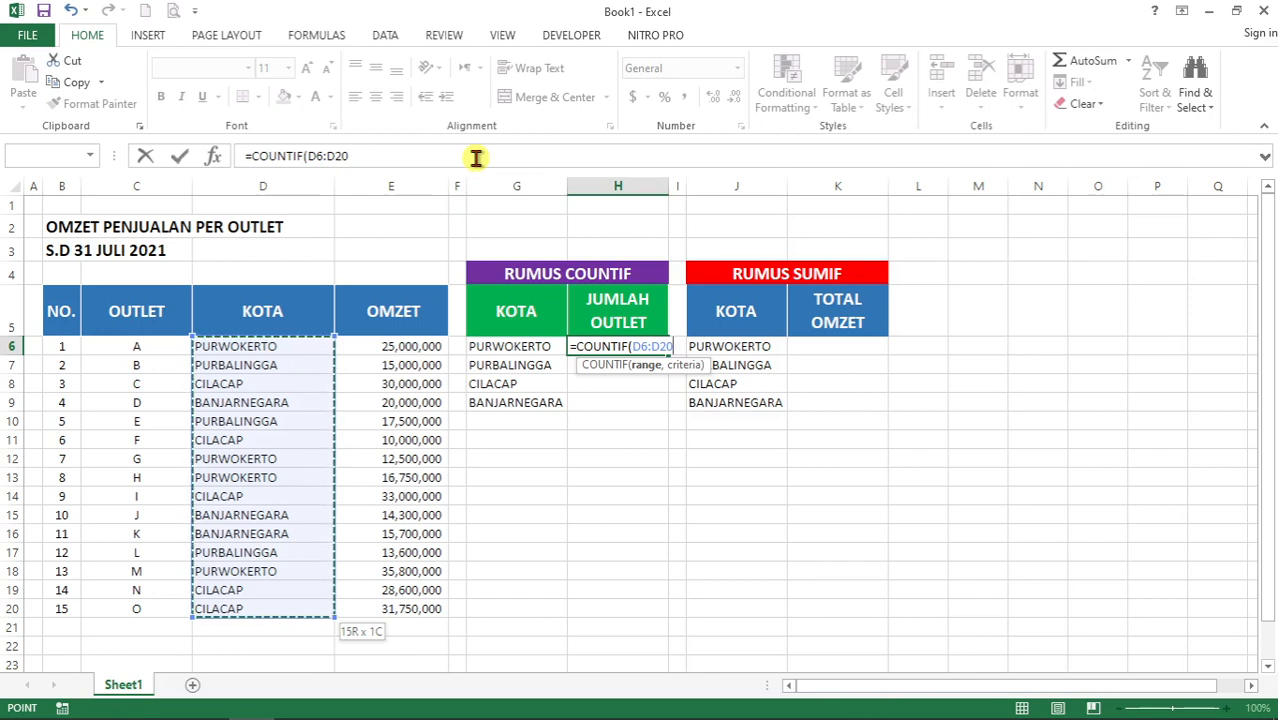
pyautogui.press('F4')
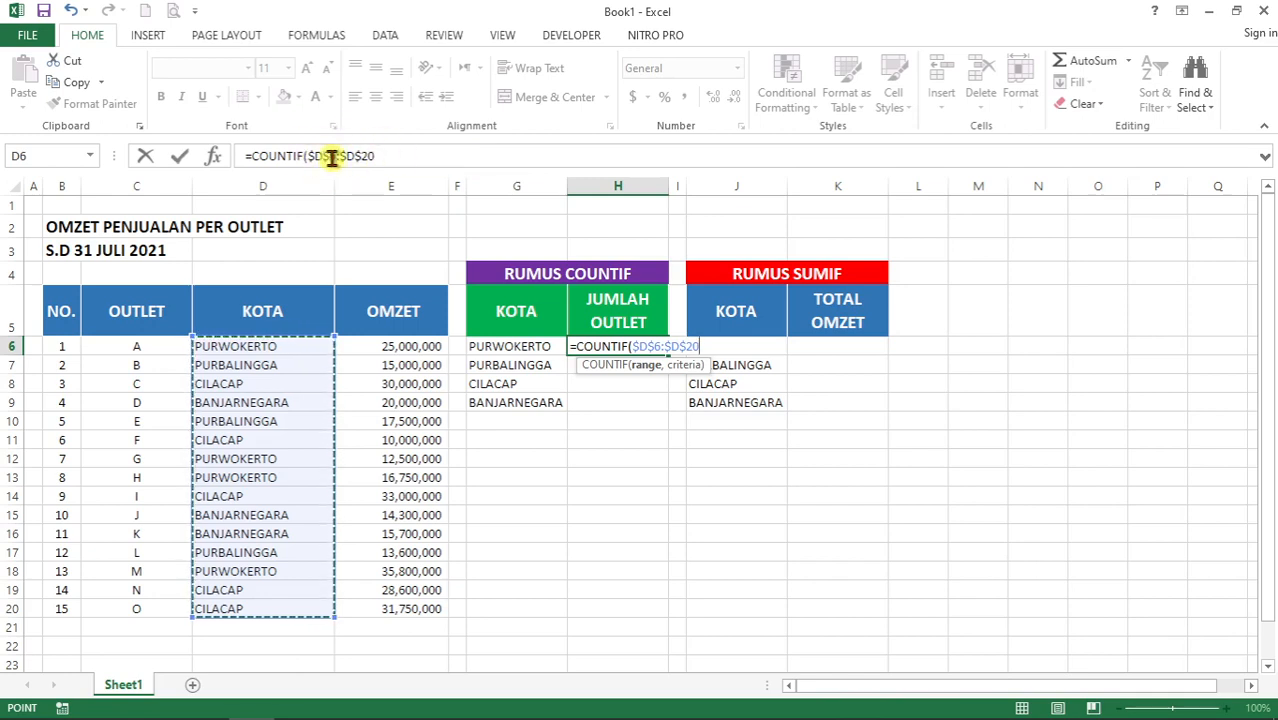
# Step: Complete the COUNTIF formula with G6 as the criteria and centre cell H6 horizontally
pyautogui.click(390, 157)
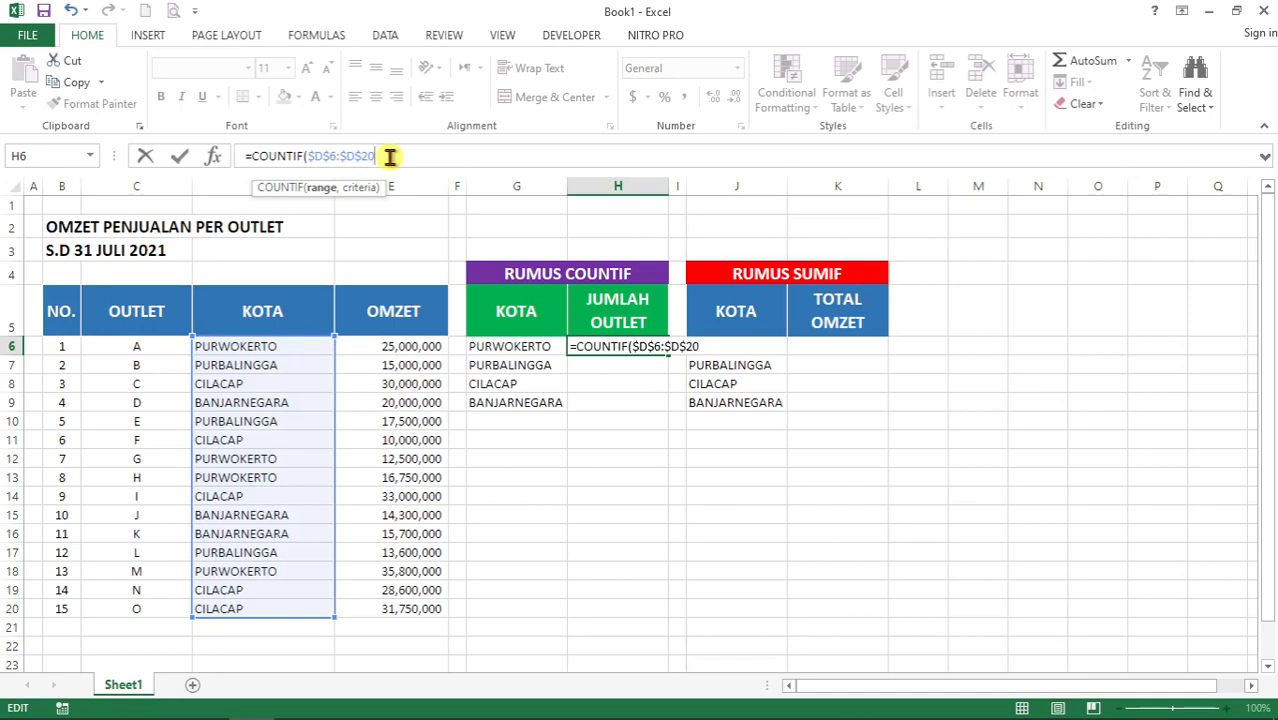
pyautogui.write(',')
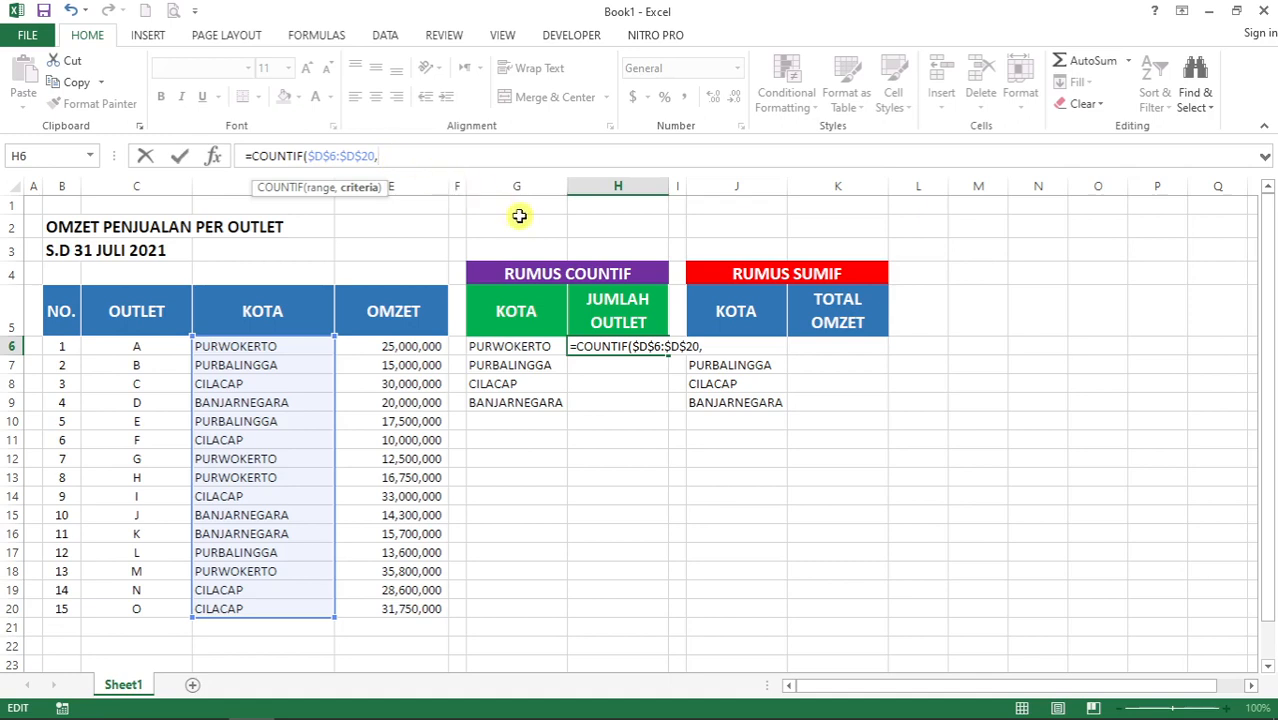
pyautogui.click(538, 346)
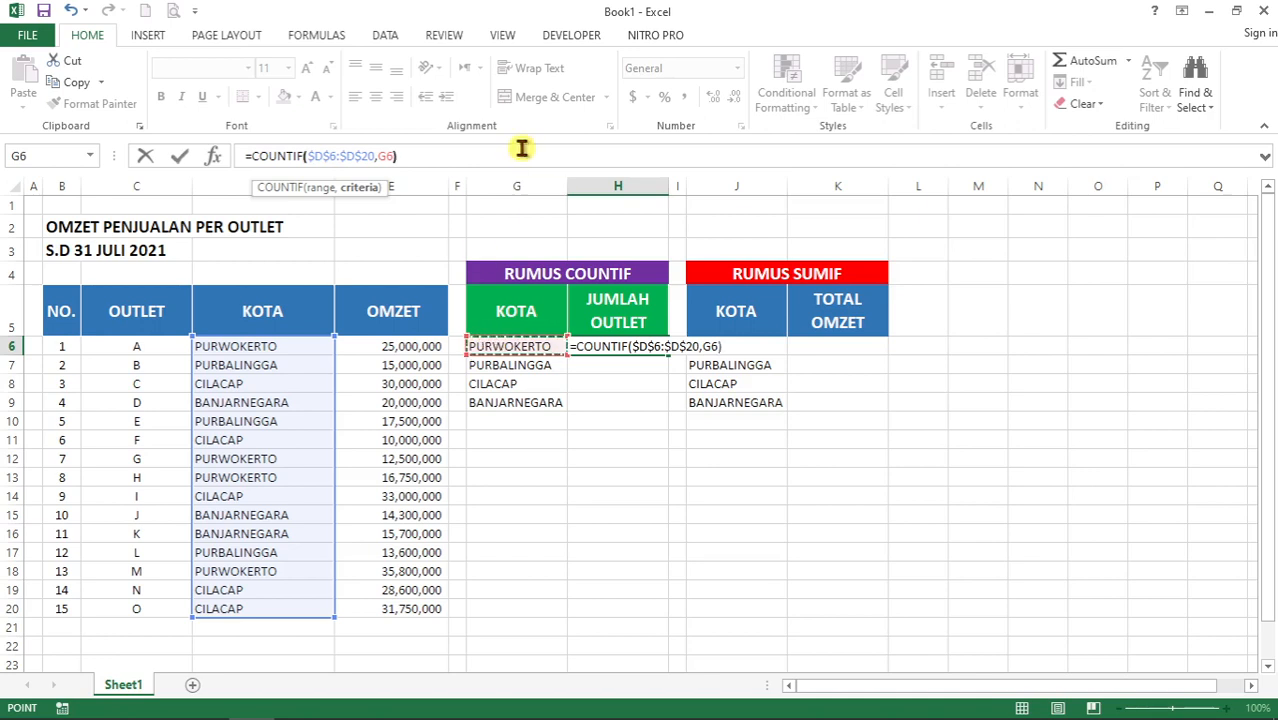
pyautogui.press('Return')
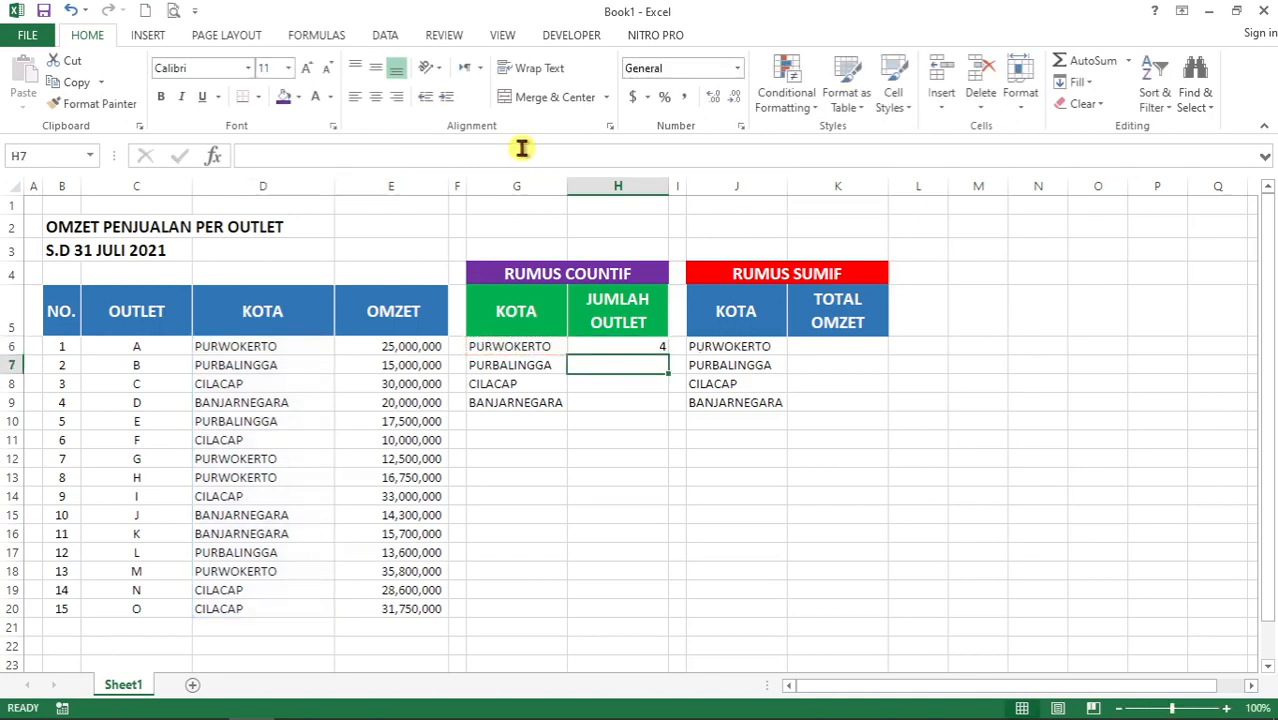
pyautogui.click(604, 348)
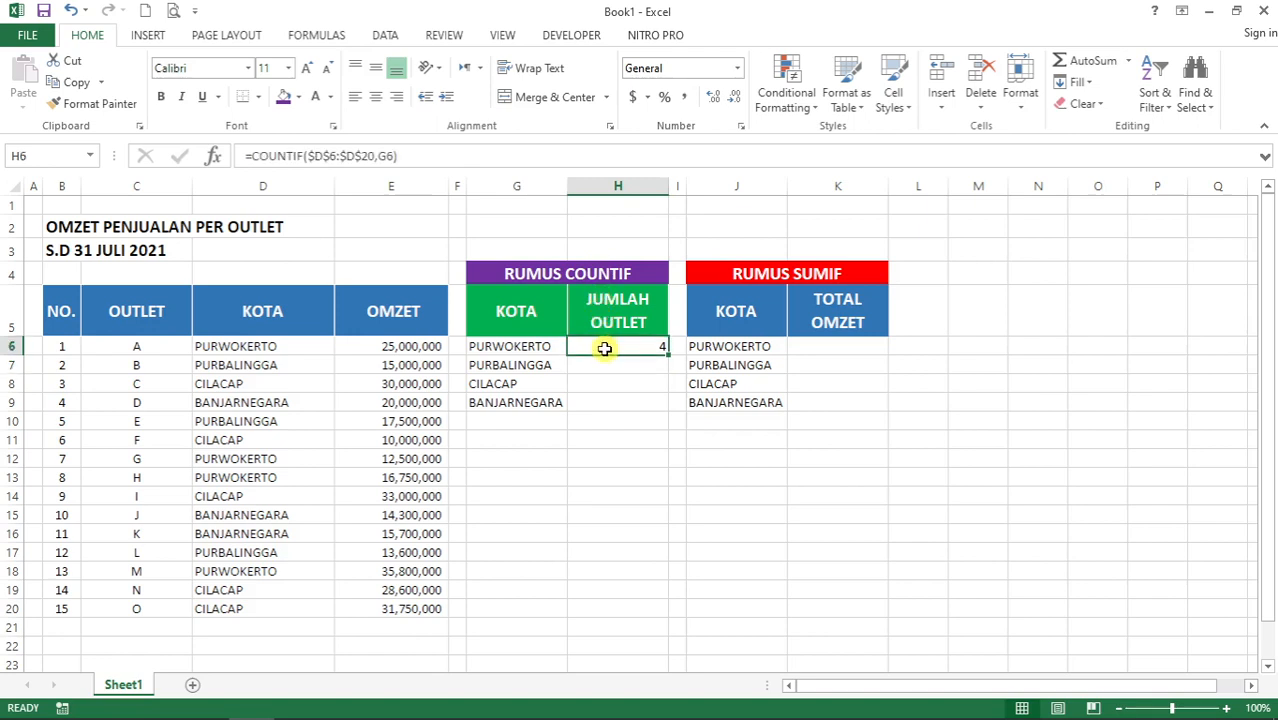
pyautogui.click(382, 96)
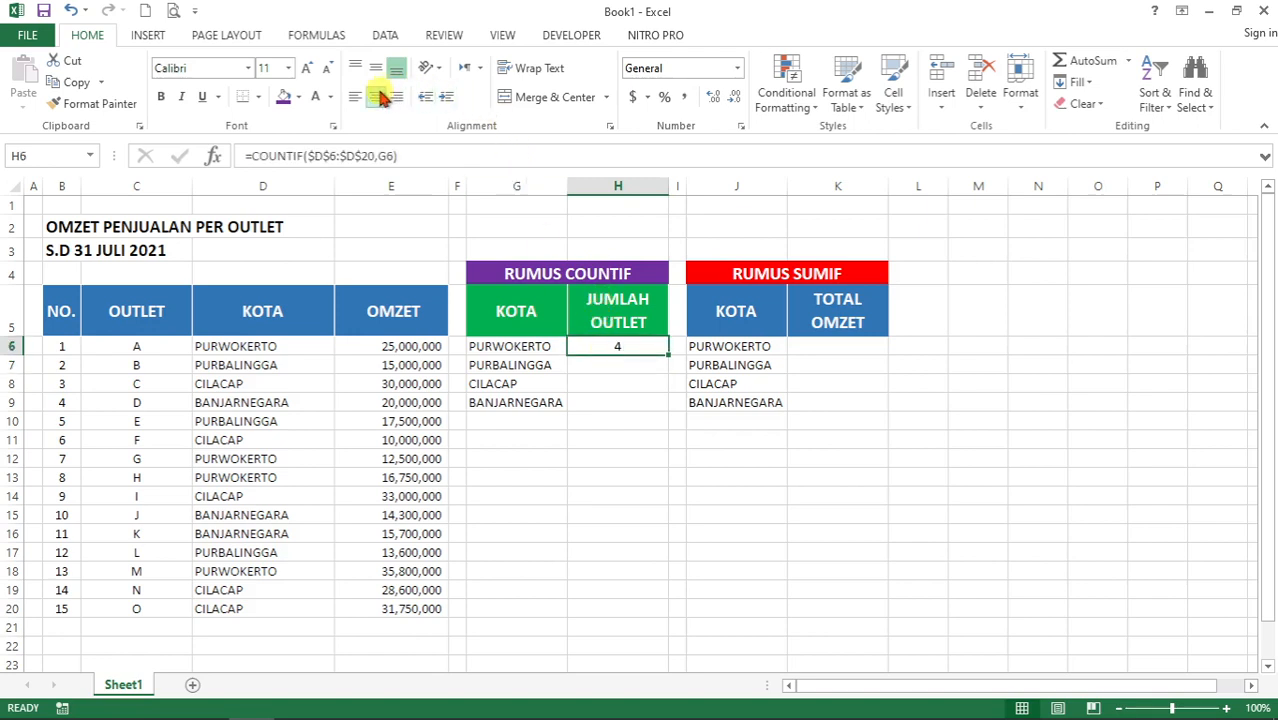
# Step: Check the PURWOKERTO entries in the KOTA column of the sales table against the outlet count
pyautogui.click(262, 346)
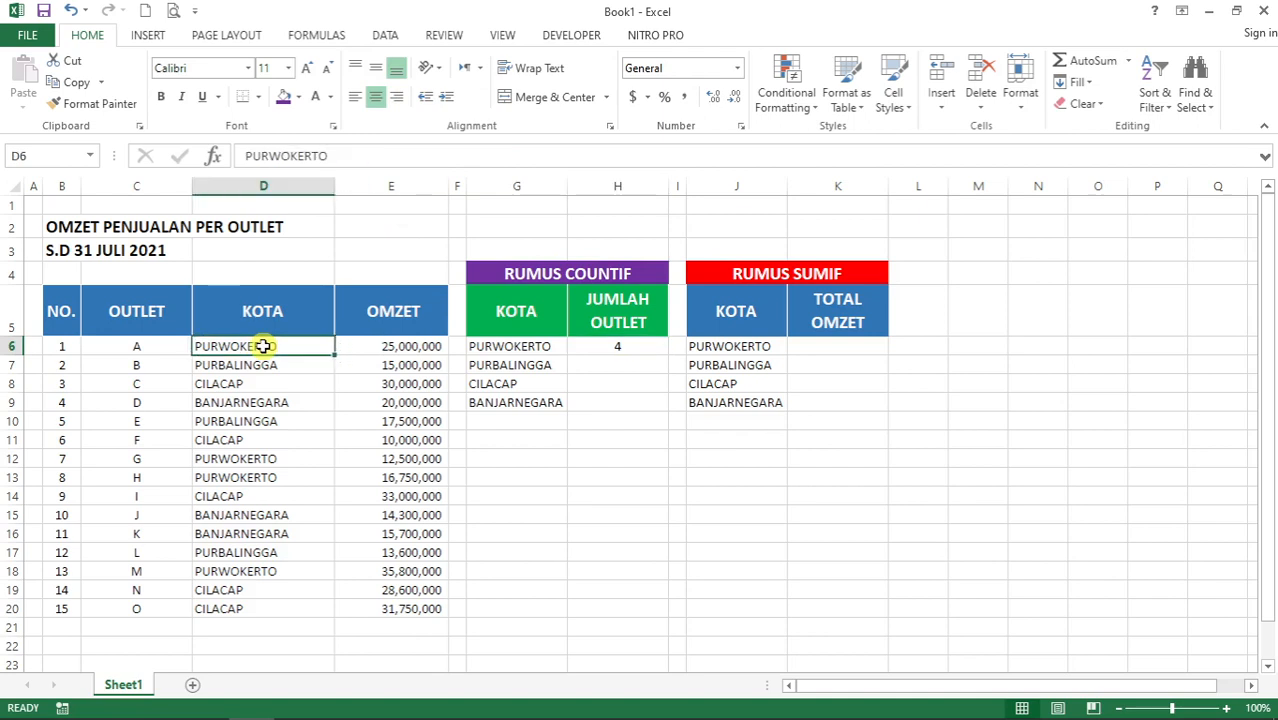
pyautogui.click(251, 445)
pyautogui.click(251, 458)
pyautogui.click(250, 478)
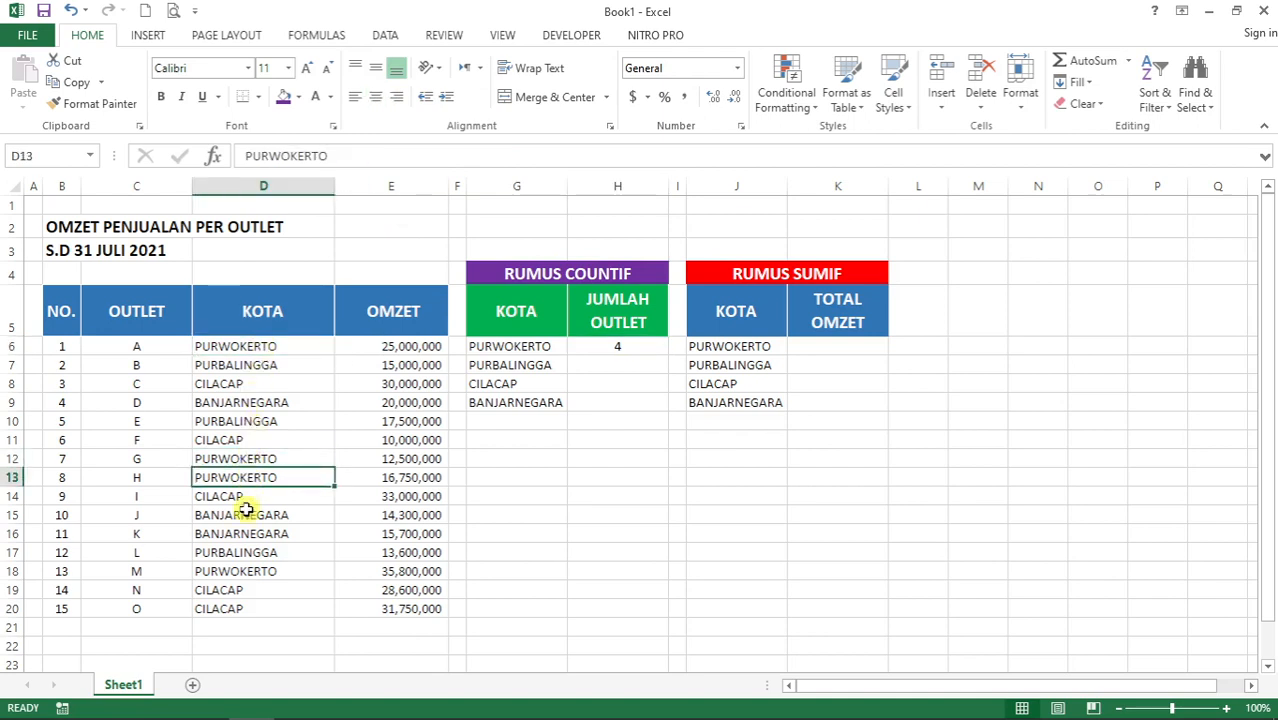
pyautogui.click(246, 512)
pyautogui.click(237, 571)
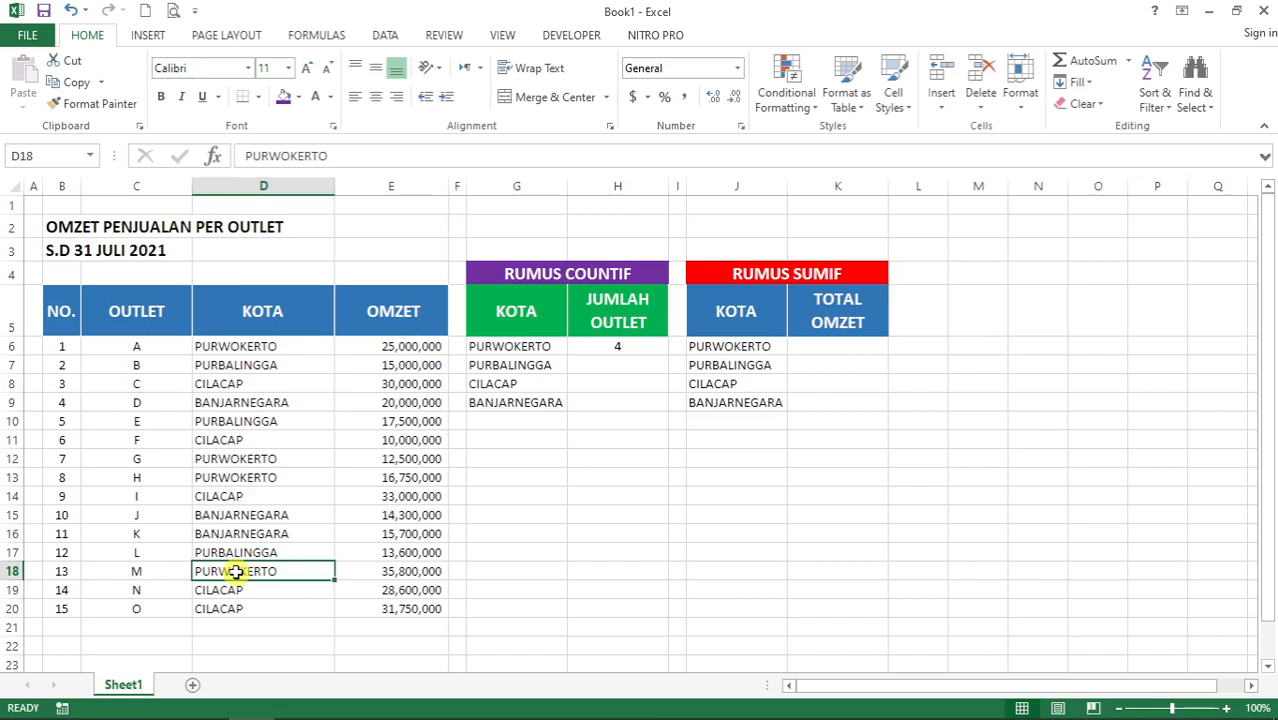
# Step: Copy the COUNTIF formula from H6 down through H9 for the remaining cities
pyautogui.click(640, 348)
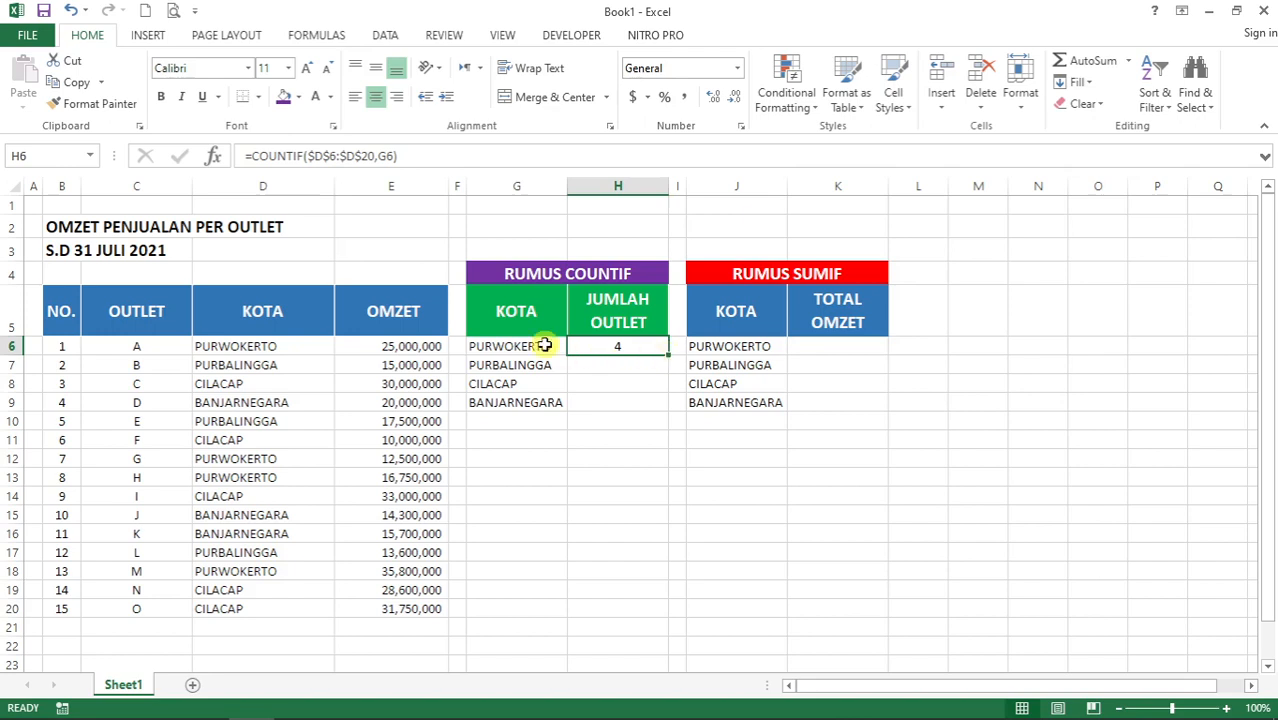
pyautogui.doubleClick(668, 354)
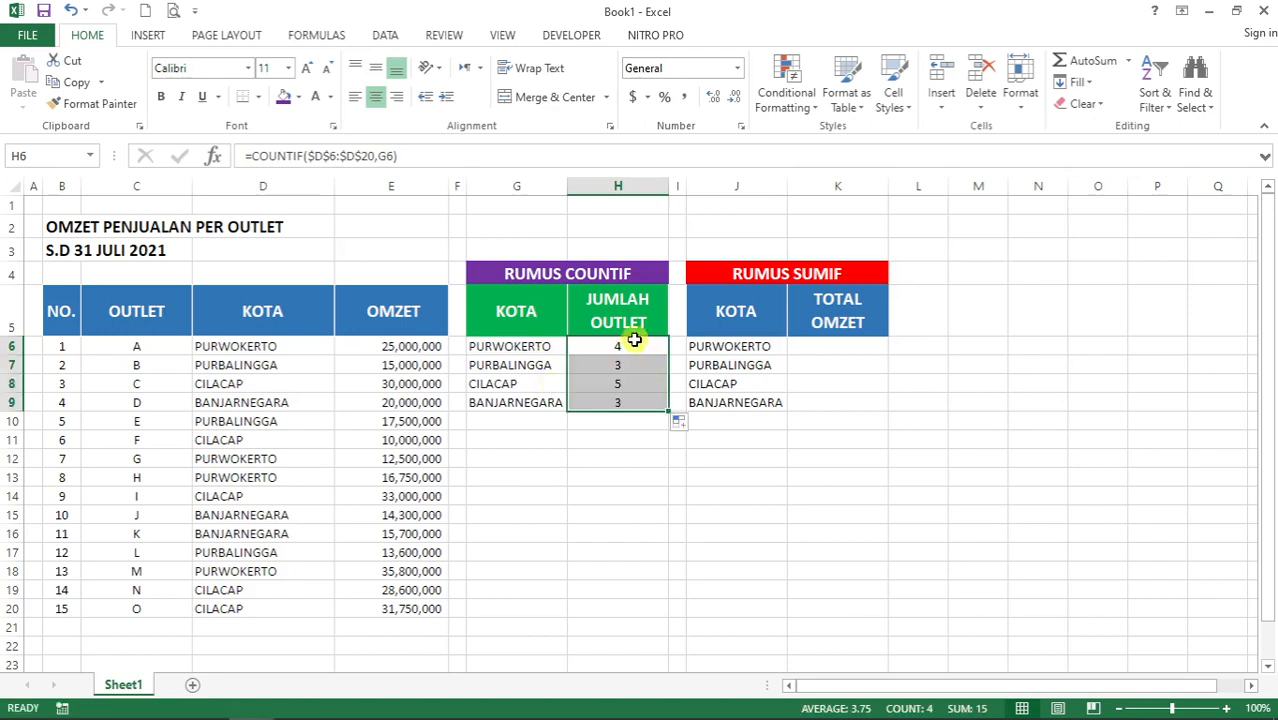
# Step: Examine how the range and criteria references behave in the copied COUNTIF formulas of the JUMLAH OUTLET column
pyautogui.click(622, 366)
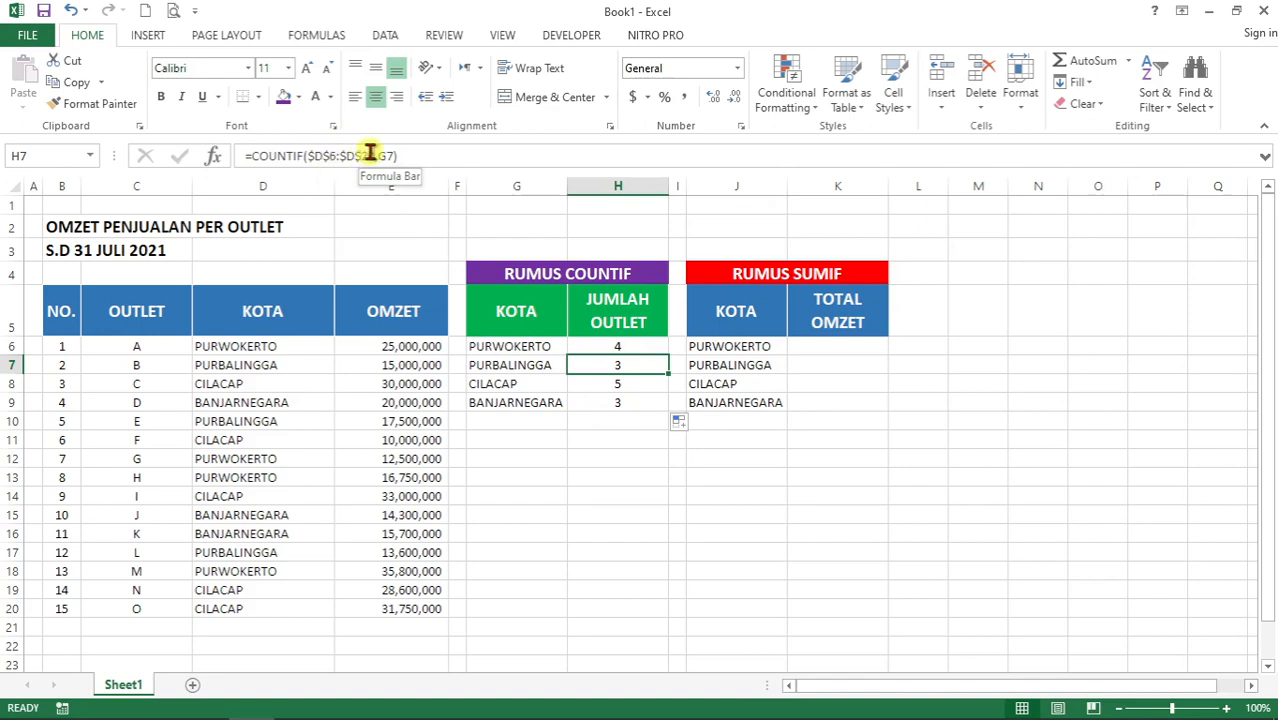
pyautogui.click(608, 345)
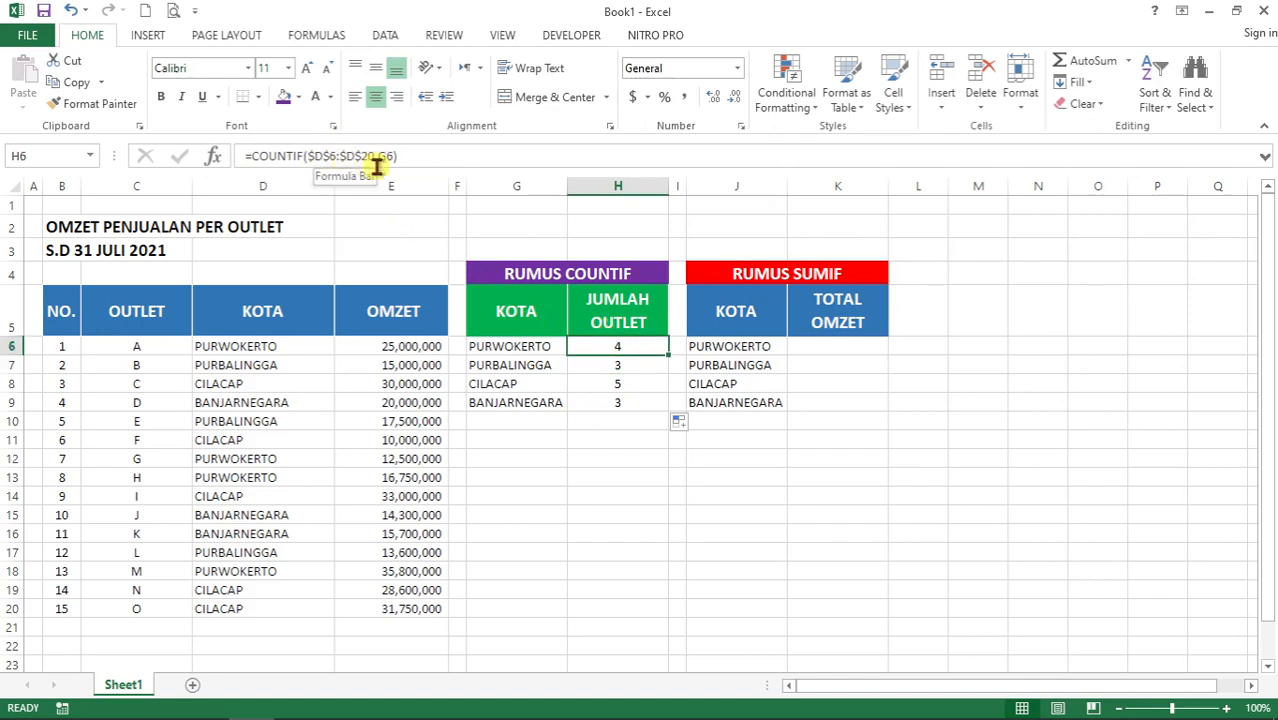
pyautogui.press('Down')
pyautogui.press('Down')
pyautogui.press('Down')
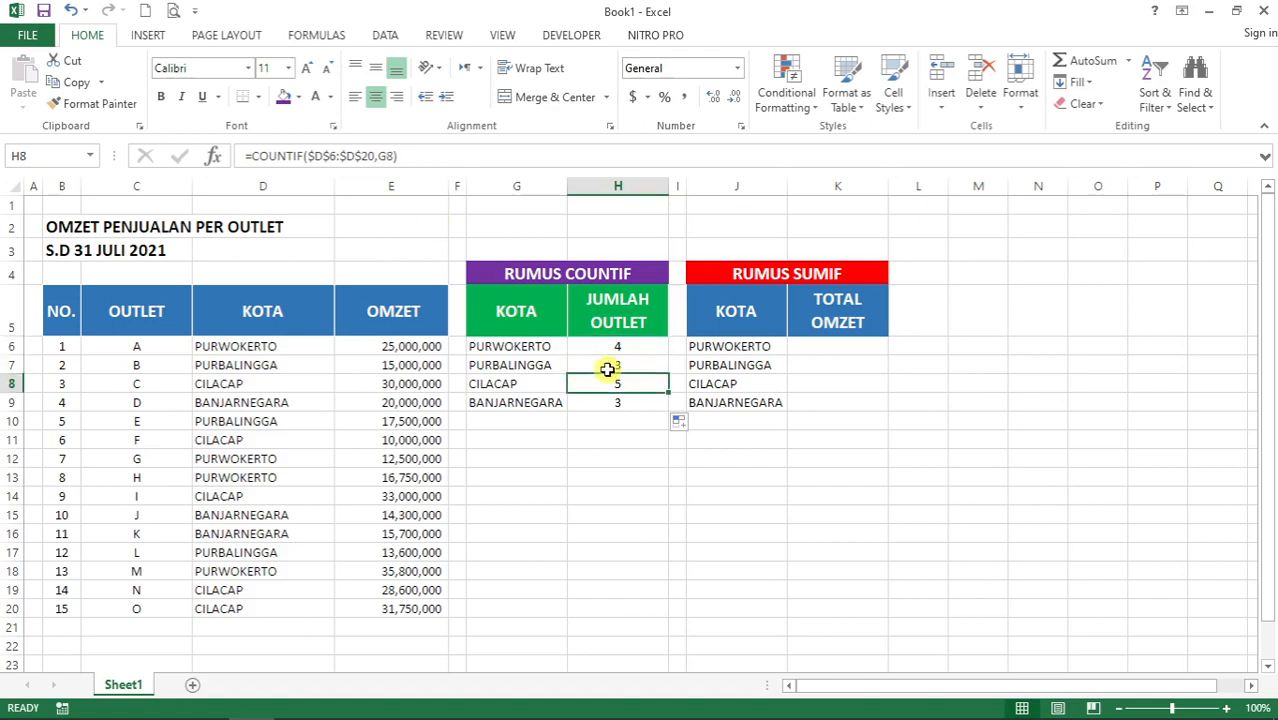
pyautogui.press('Up')
pyautogui.press('Up')
pyautogui.press('Up')
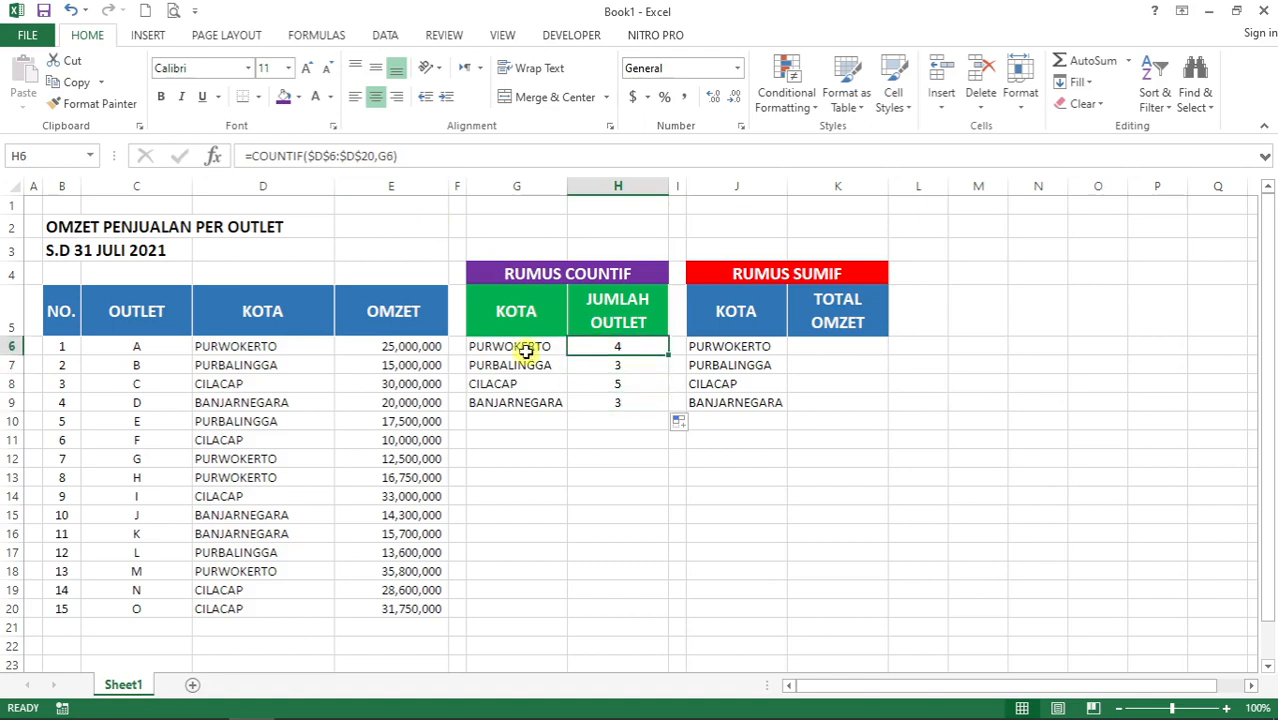
pyautogui.click(523, 347)
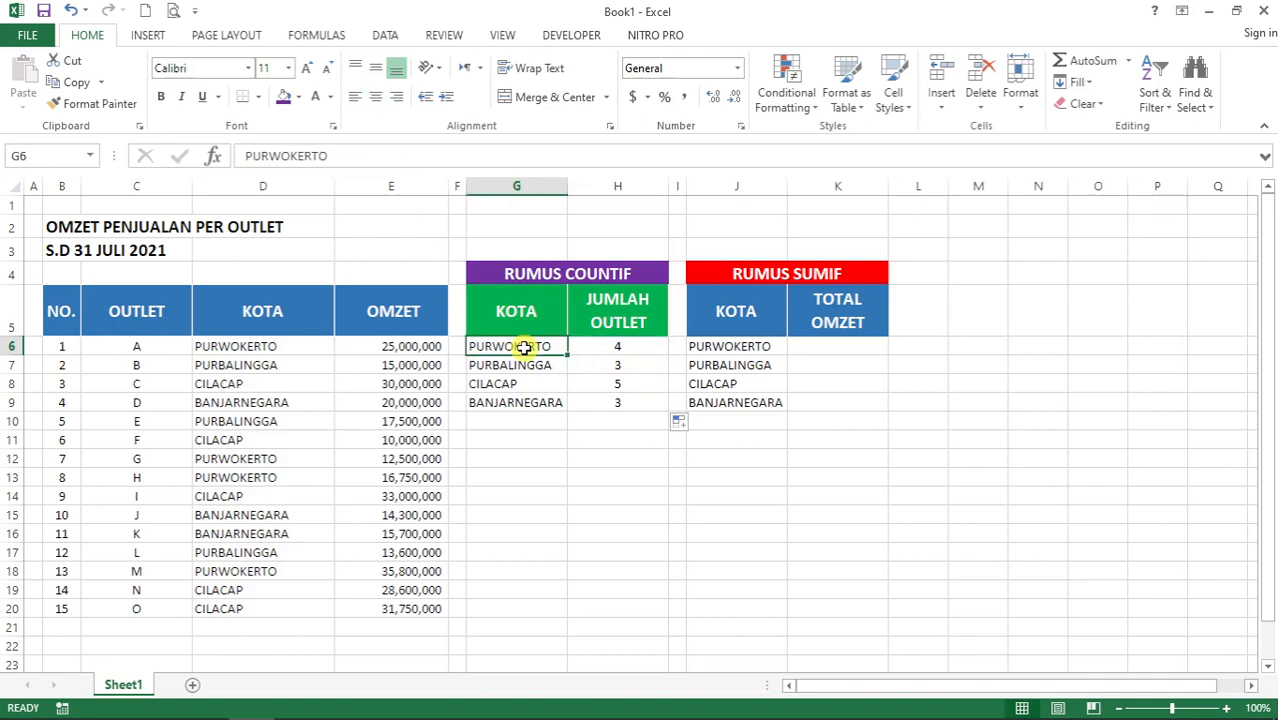
pyautogui.click(607, 349)
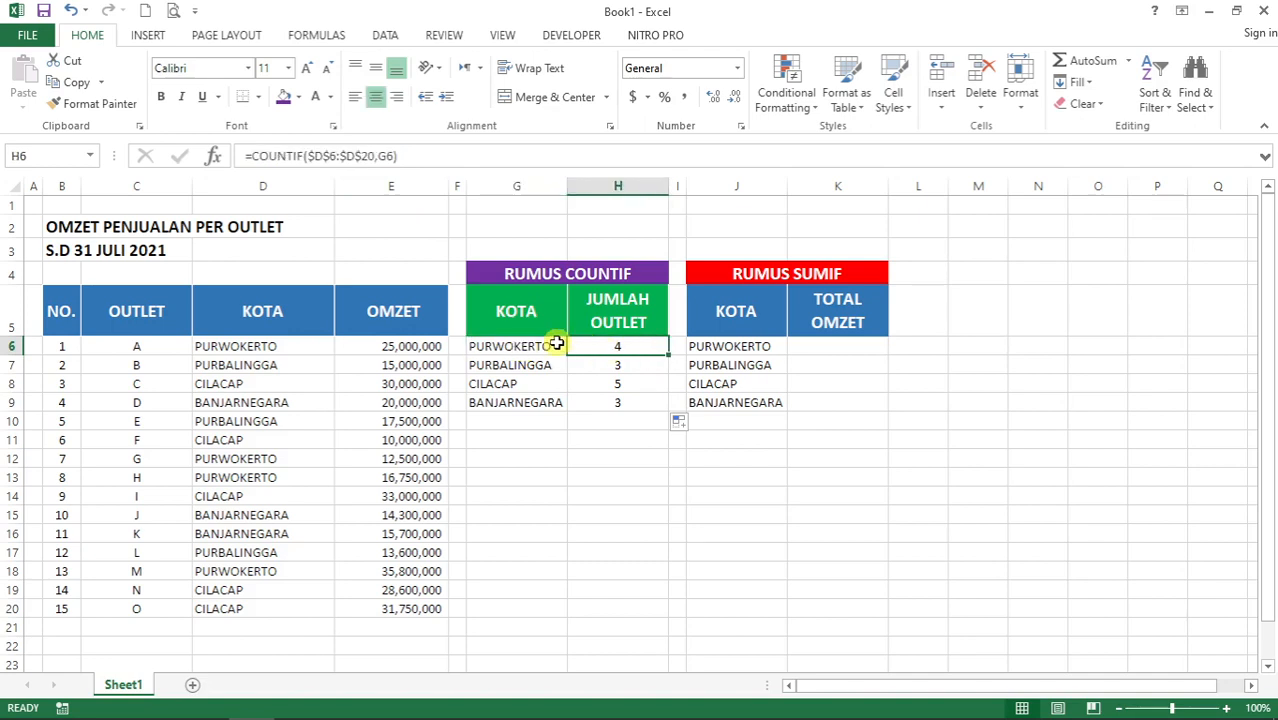
pyautogui.press('Down')
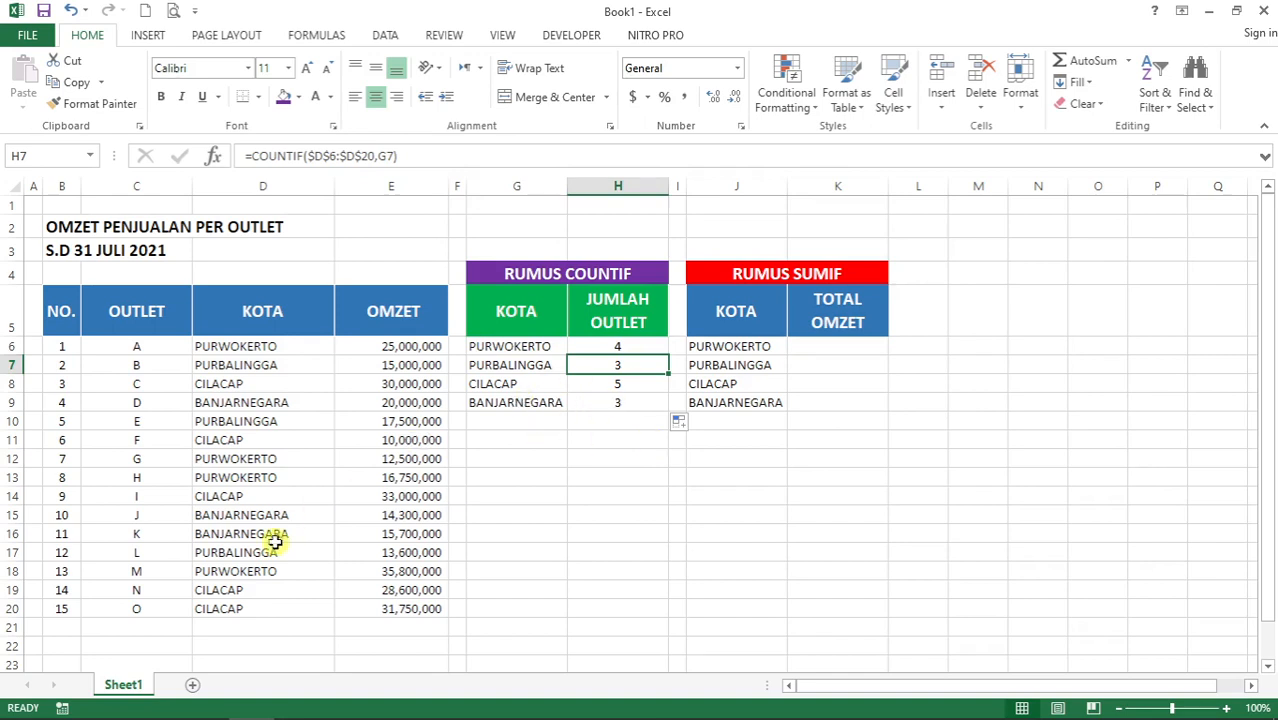
# Step: Total the outlet counts H6:H9 with AutoSum in H10 and centre the cell horizontally
pyautogui.click(637, 419)
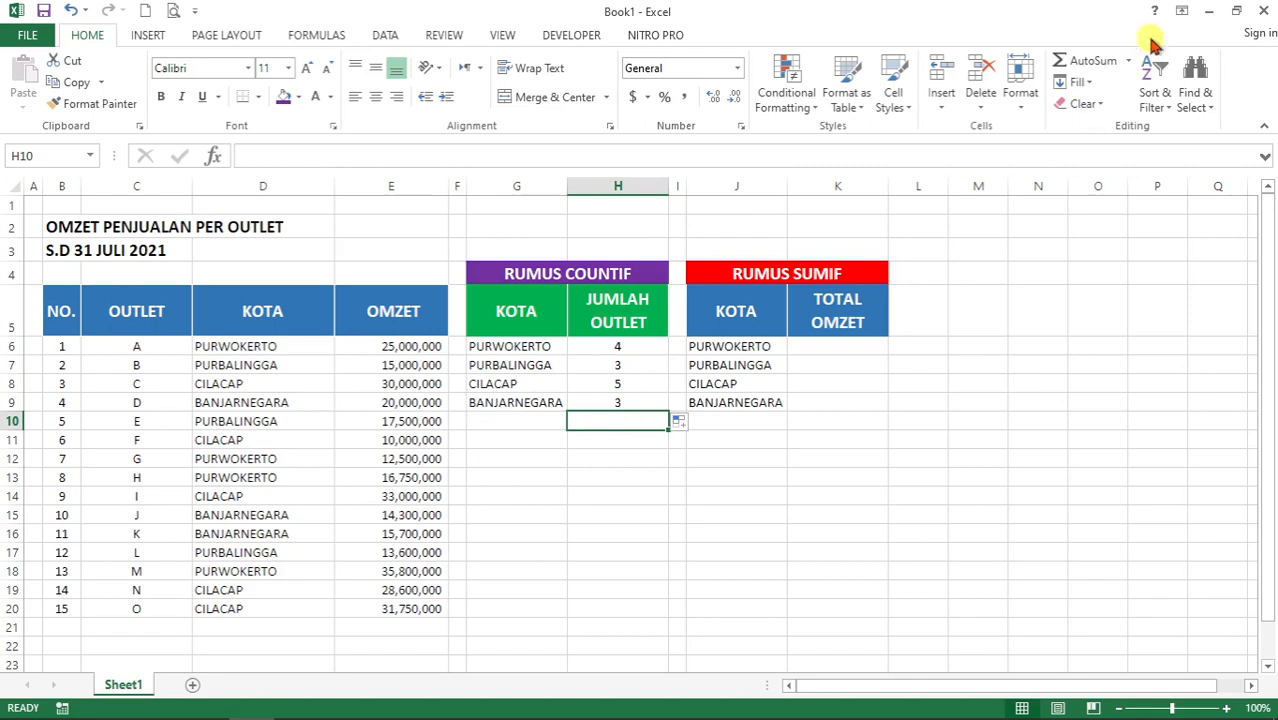
pyautogui.click(1090, 62)
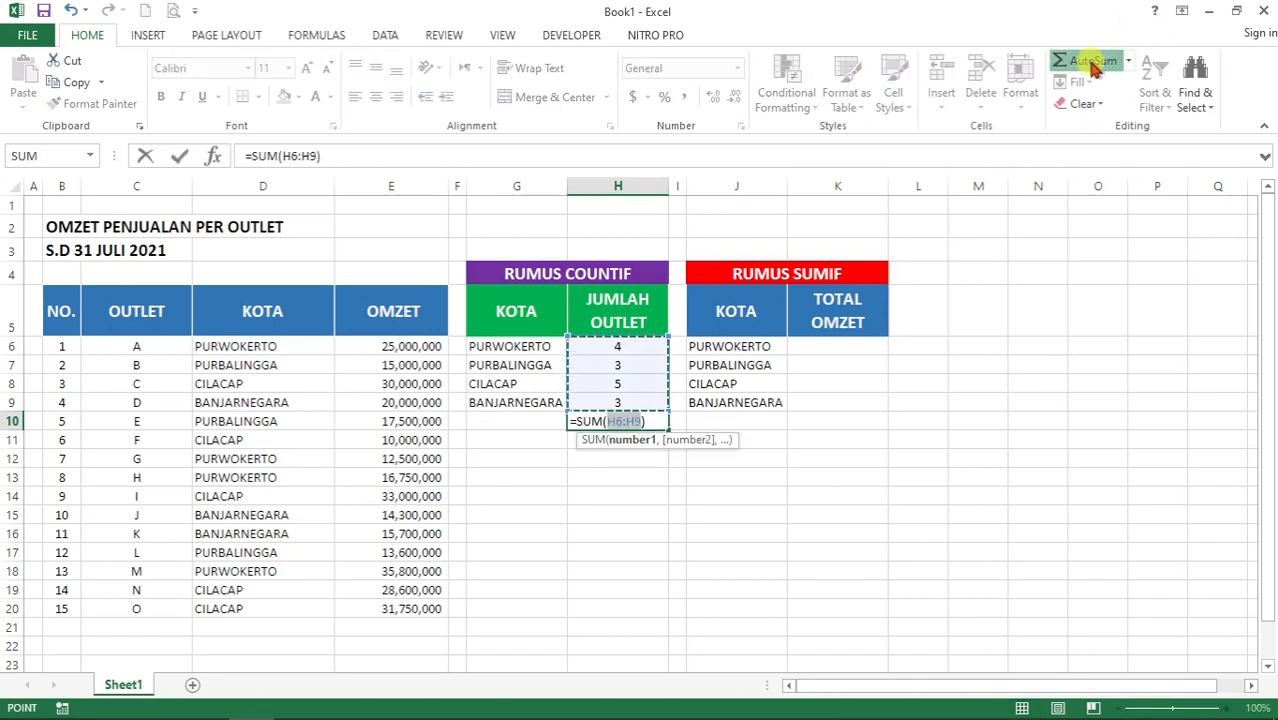
pyautogui.click(1092, 63)
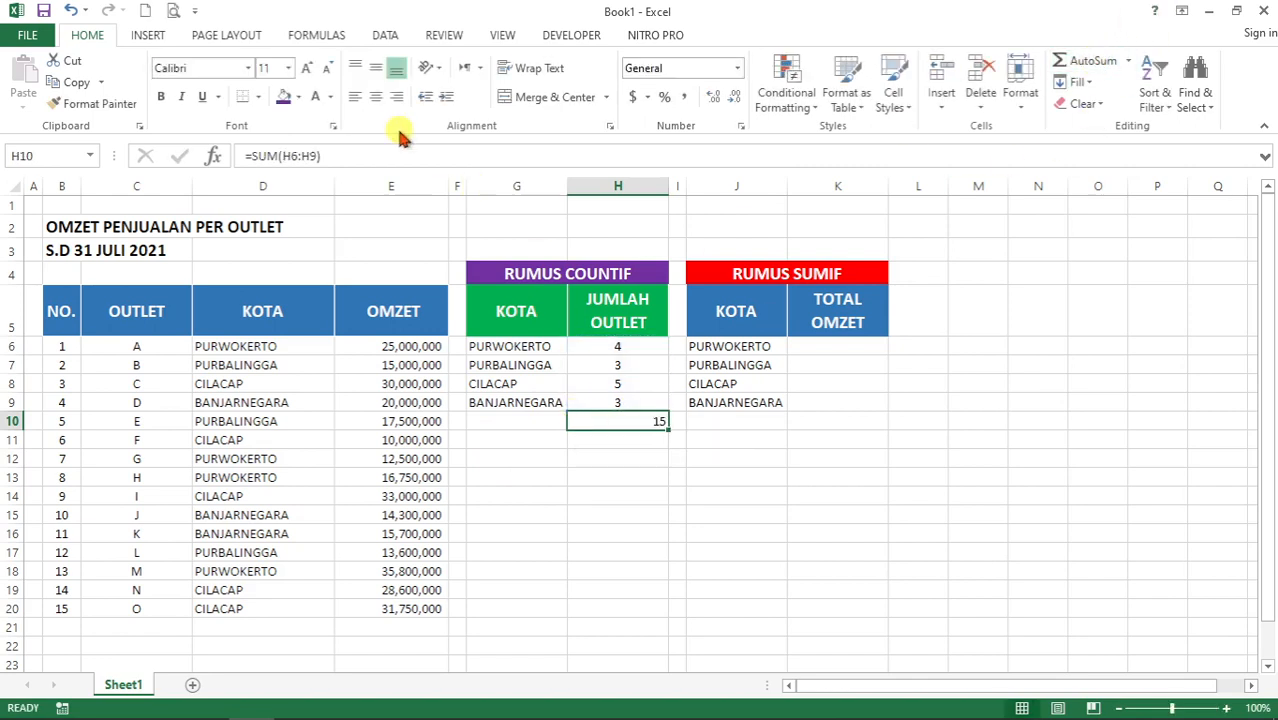
pyautogui.click(376, 97)
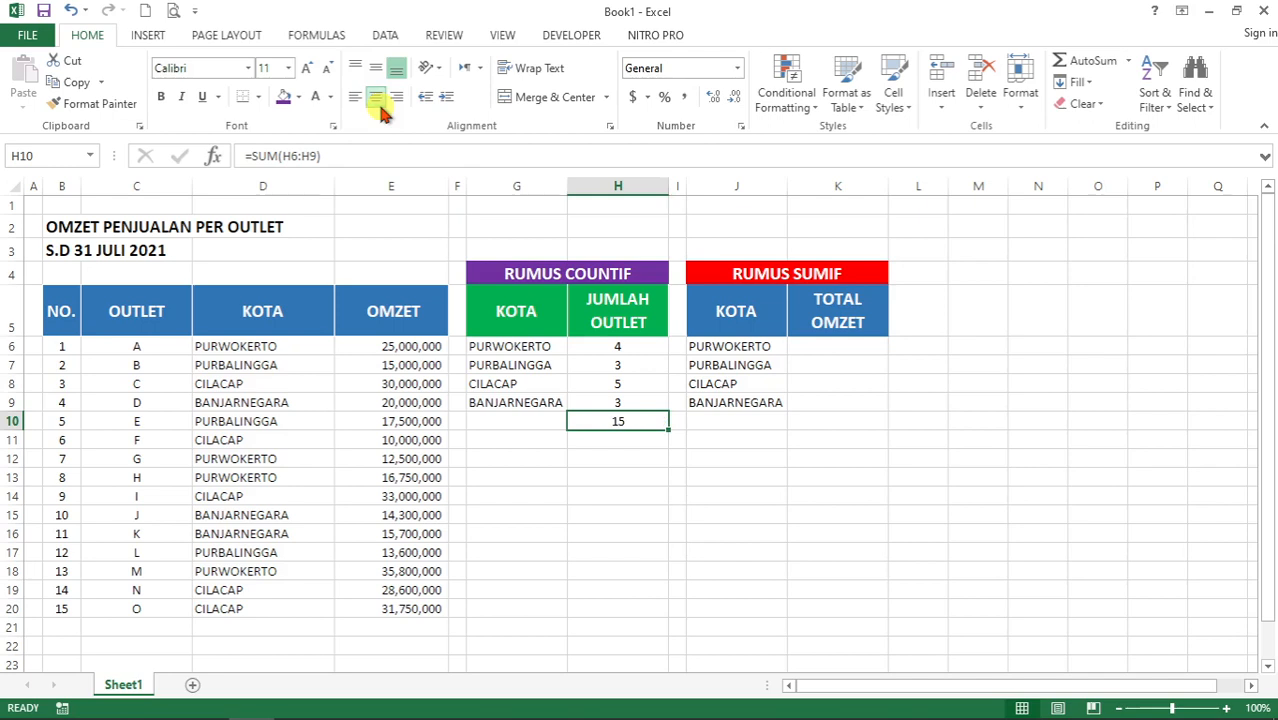
# Step: Label cell G10 below the COUNTIF city list as TOTAL OUTLET
pyautogui.click(547, 425)
pyautogui.press('capslock')
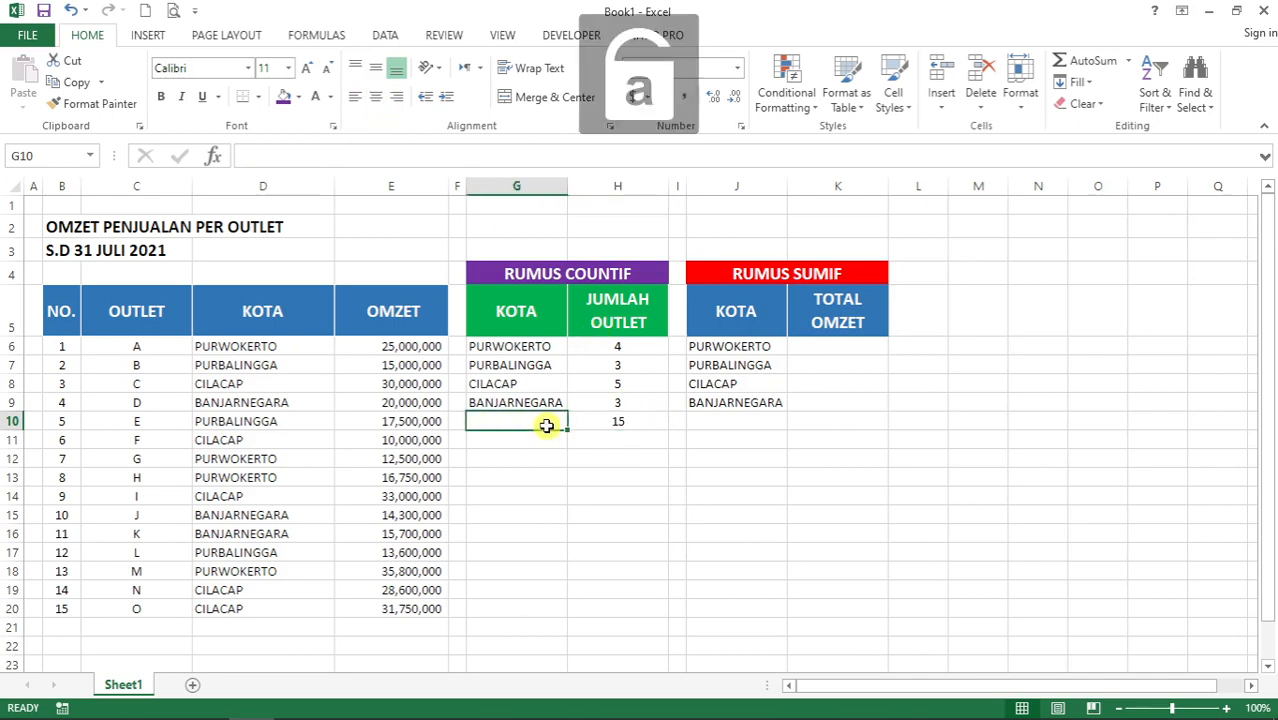
pyautogui.write('tota')
pyautogui.press('BackSpace')
pyautogui.press('BackSpace')
pyautogui.press('BackSpace')
pyautogui.press('BackSpace')
pyautogui.press('capslock')
pyautogui.write('T')
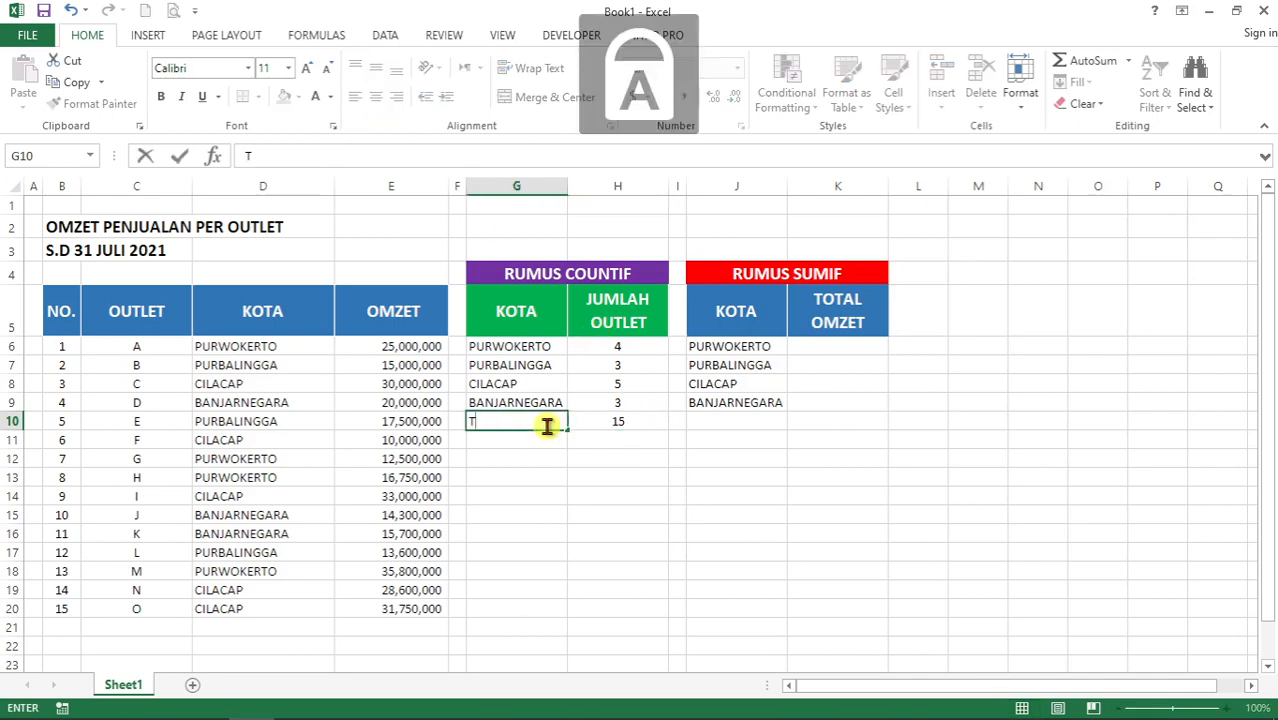
pyautogui.write('OTAL O')
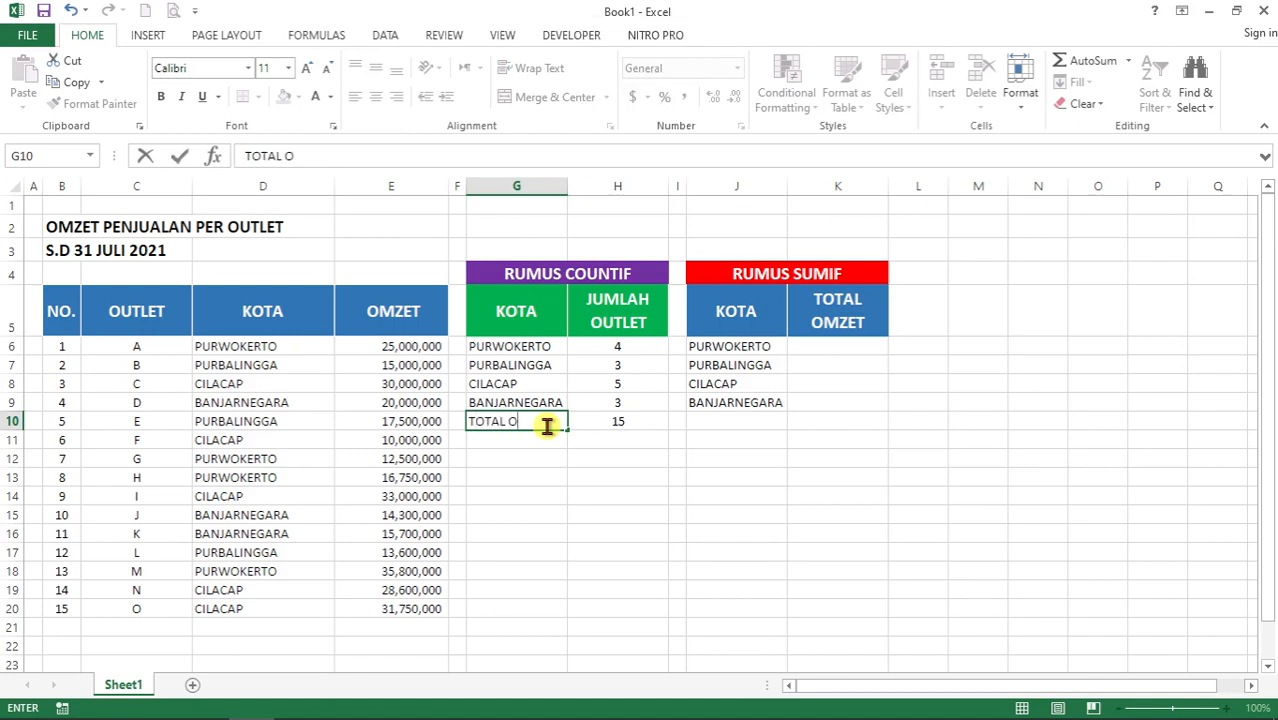
pyautogui.write('UTLET')
pyautogui.press('Return')
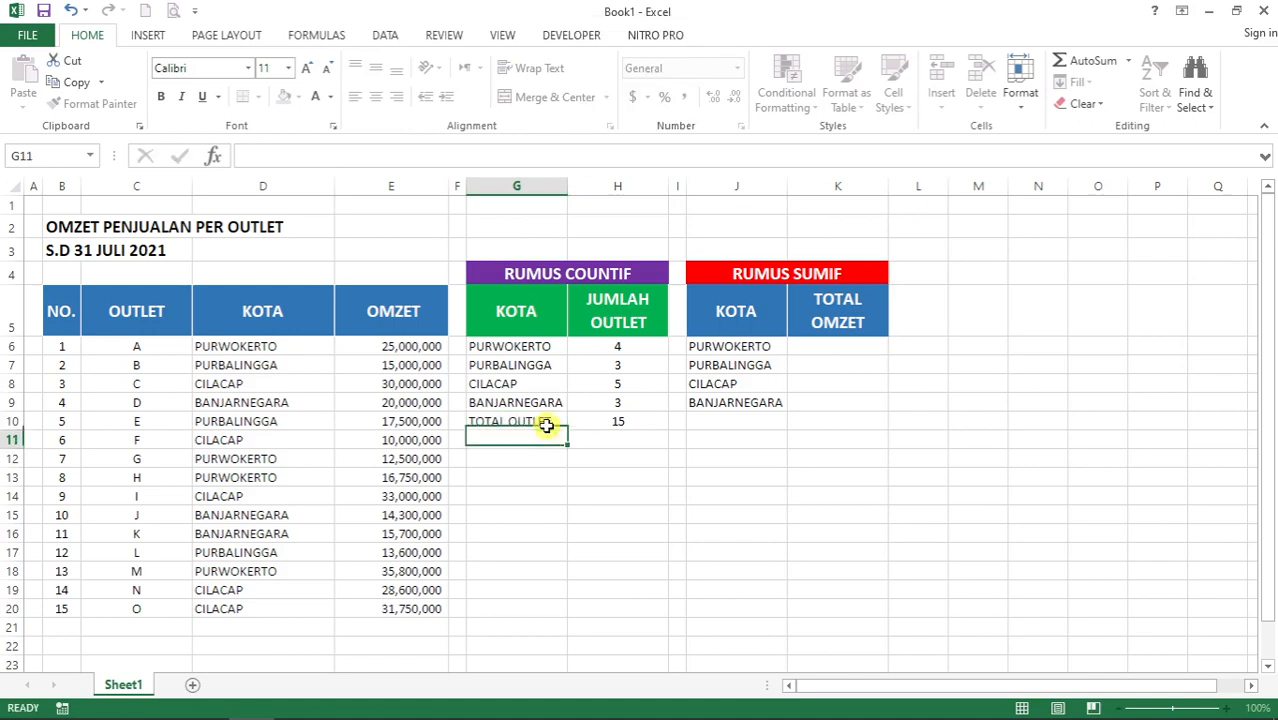
pyautogui.click(535, 421)
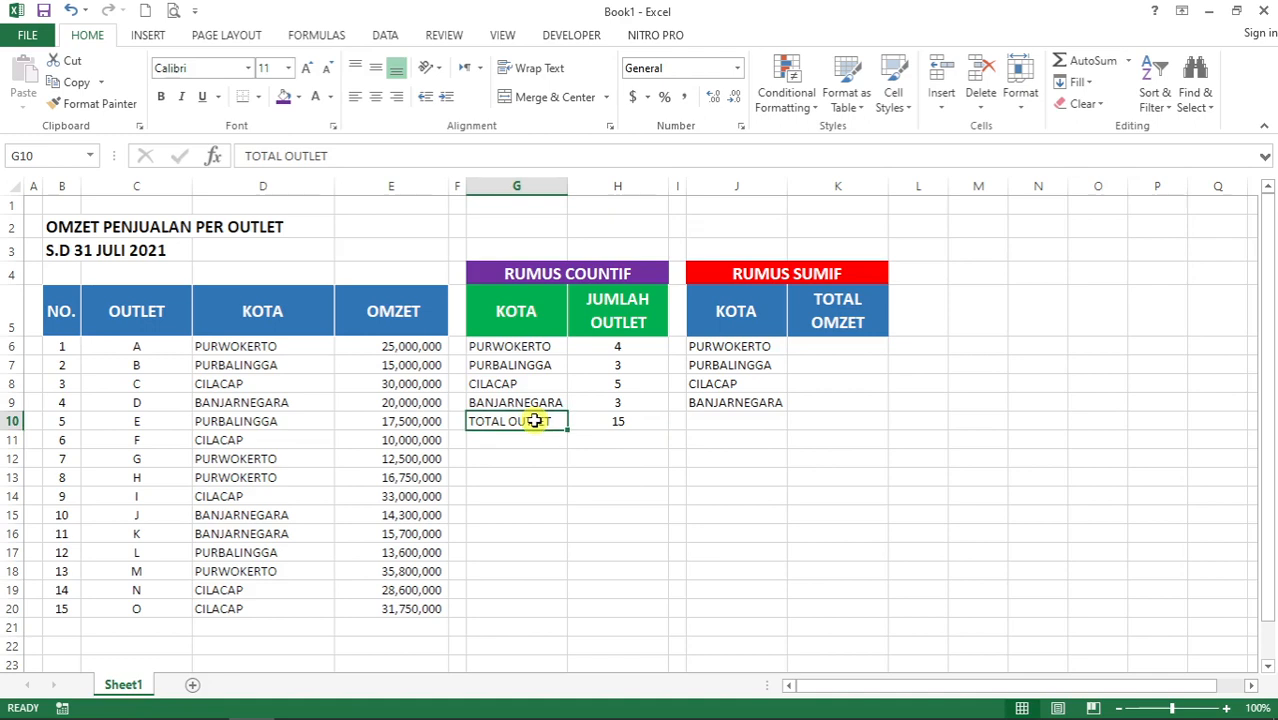
# Step: Label cell J10 below the SUMIF city list as TOTAL OMZET
pyautogui.click(760, 425)
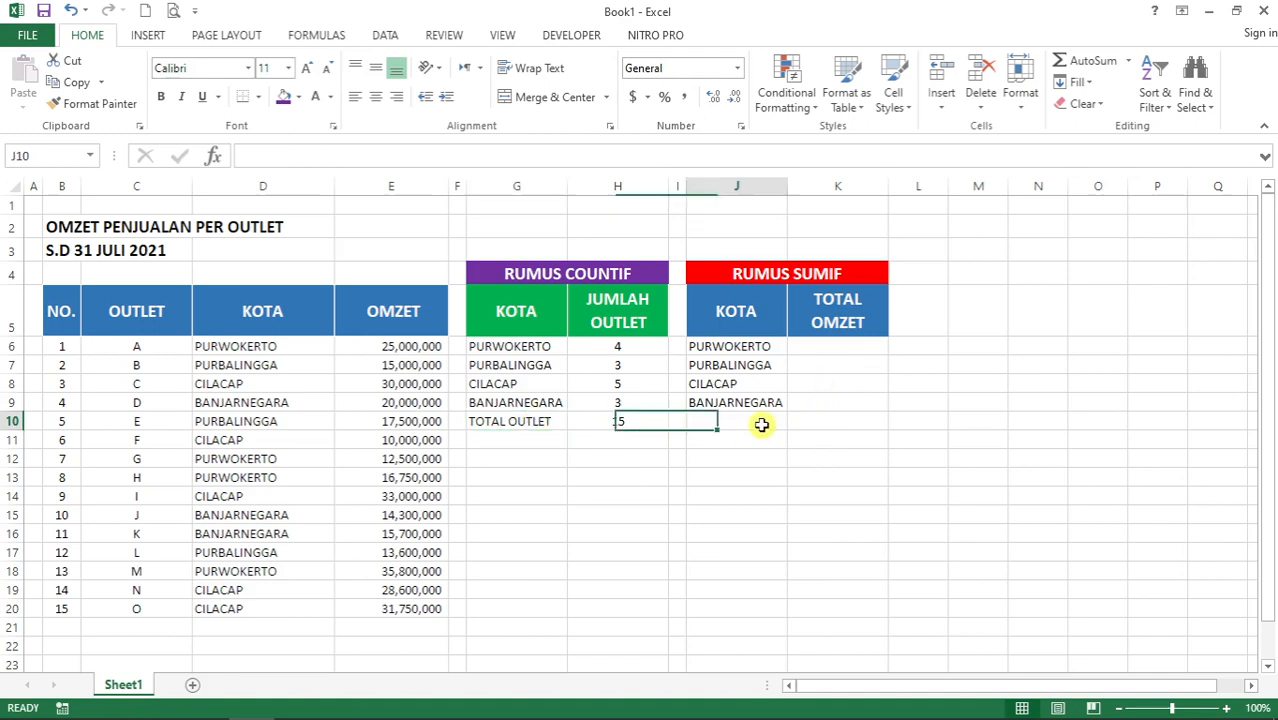
pyautogui.write('TOTAL OMZ')
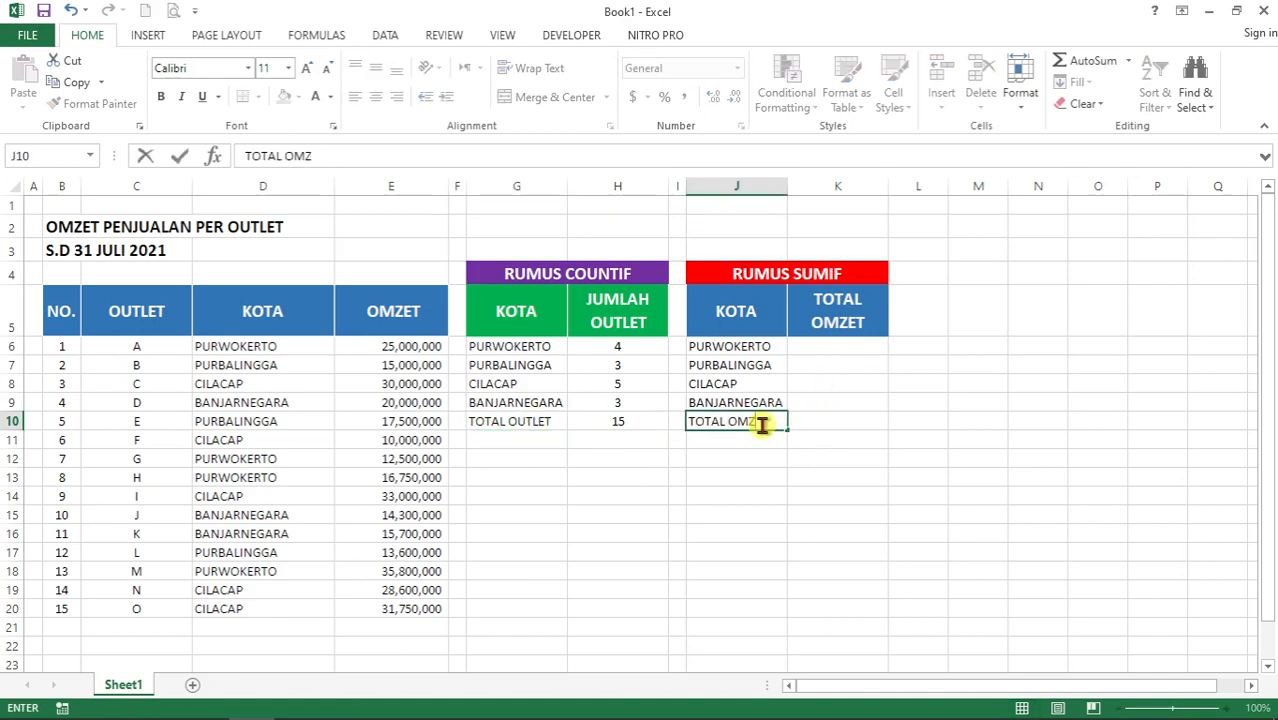
pyautogui.write('ET')
pyautogui.press('Return')
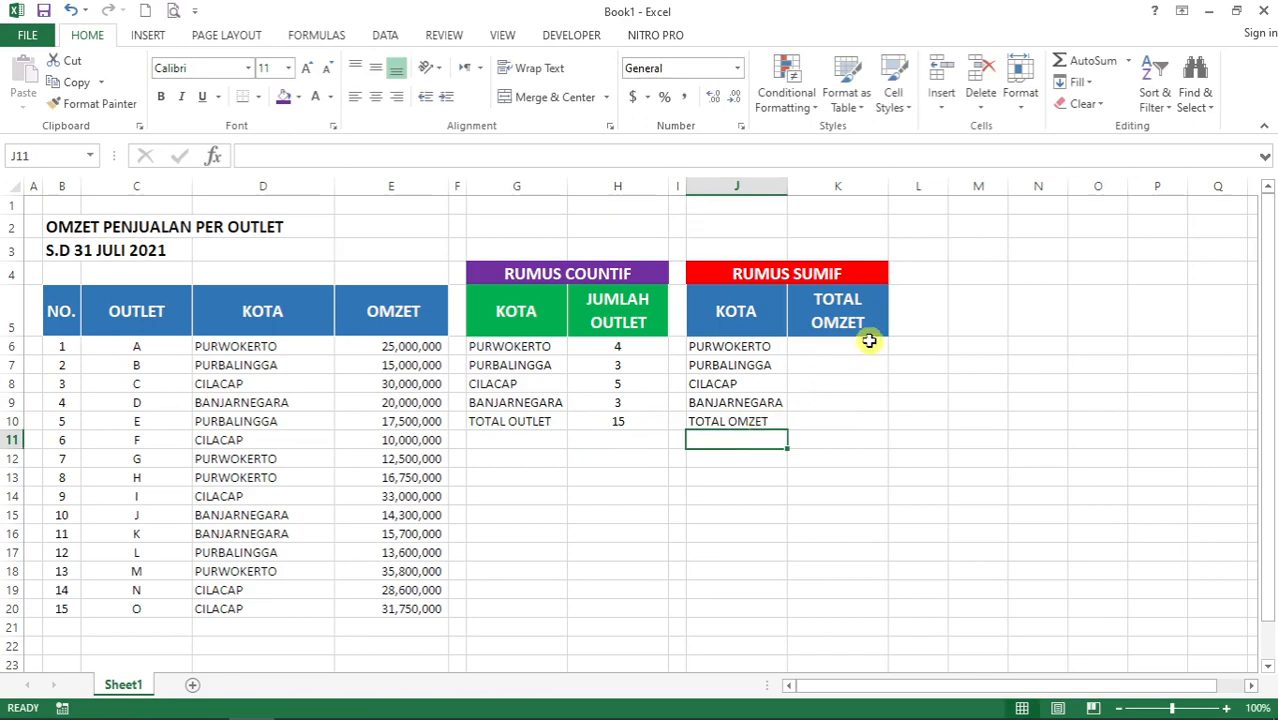
# Step: Begin a SUMIF formula in K6 with the KOTA cells $D$6:$D$20 as its absolute range
pyautogui.click(869, 341)
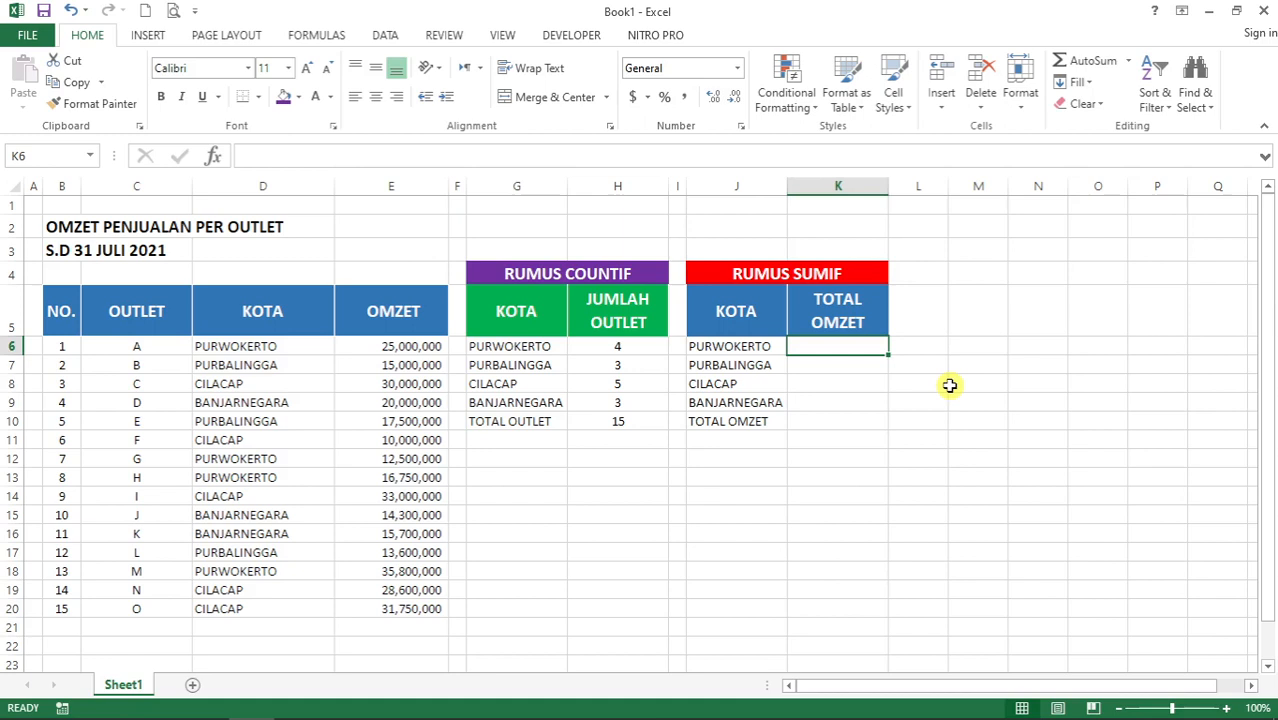
pyautogui.write('=SUMIF')
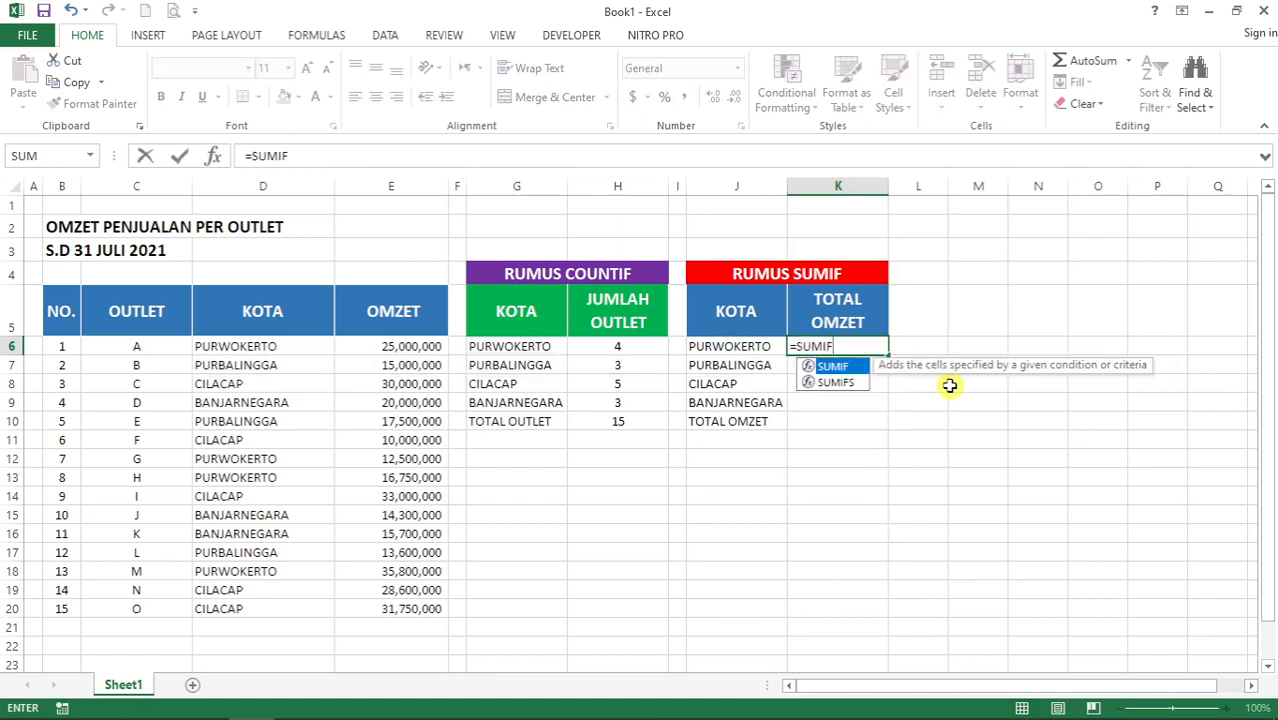
pyautogui.write('(')
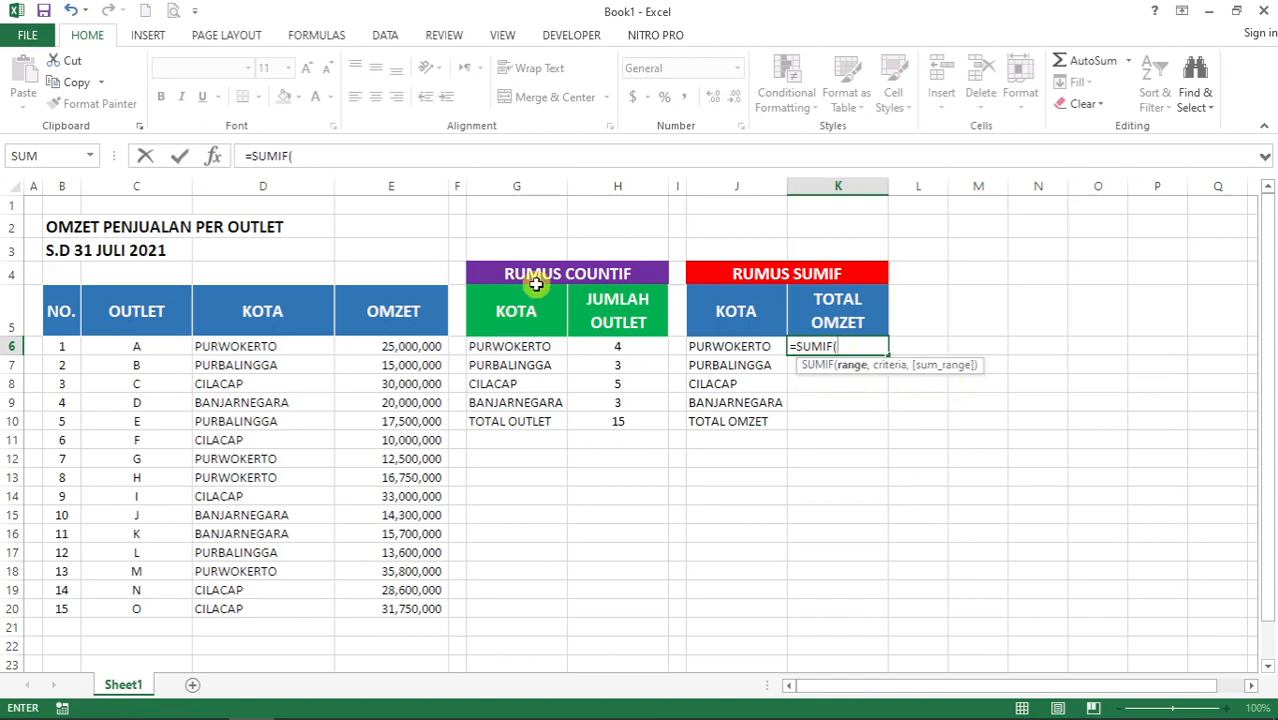
pyautogui.click(262, 349)
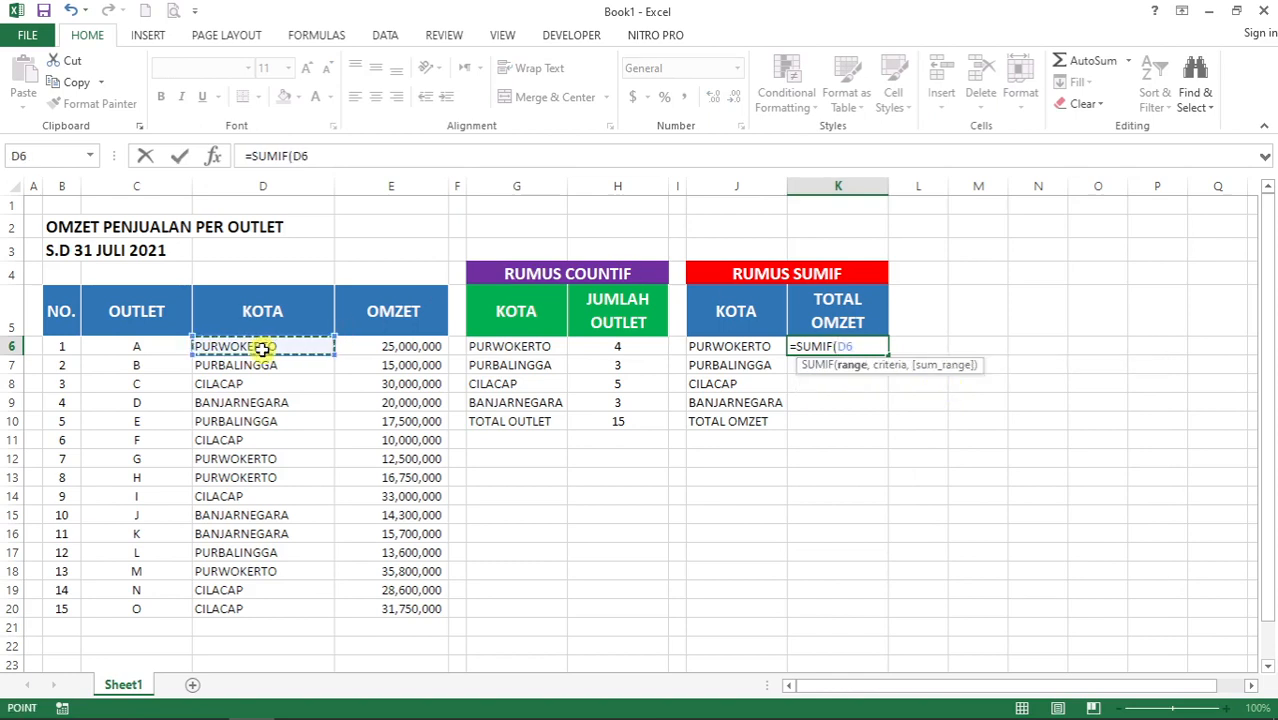
pyautogui.hotkey('shift', 'Down')
pyautogui.hotkey('shift', 'Down')
pyautogui.hotkey('shift', 'Down')
pyautogui.hotkey('shift', 'Down')
pyautogui.hotkey('shift', 'Down')
pyautogui.hotkey('shift', 'Down')
pyautogui.hotkey('shift', 'Down')
pyautogui.hotkey('shift', 'Down')
pyautogui.hotkey('shift', 'Down')
pyautogui.hotkey('shift', 'Down')
pyautogui.hotkey('shift', 'Down')
pyautogui.hotkey('shift', 'Down')
pyautogui.hotkey('shift', 'Down')
pyautogui.hotkey('shift', 'Down')
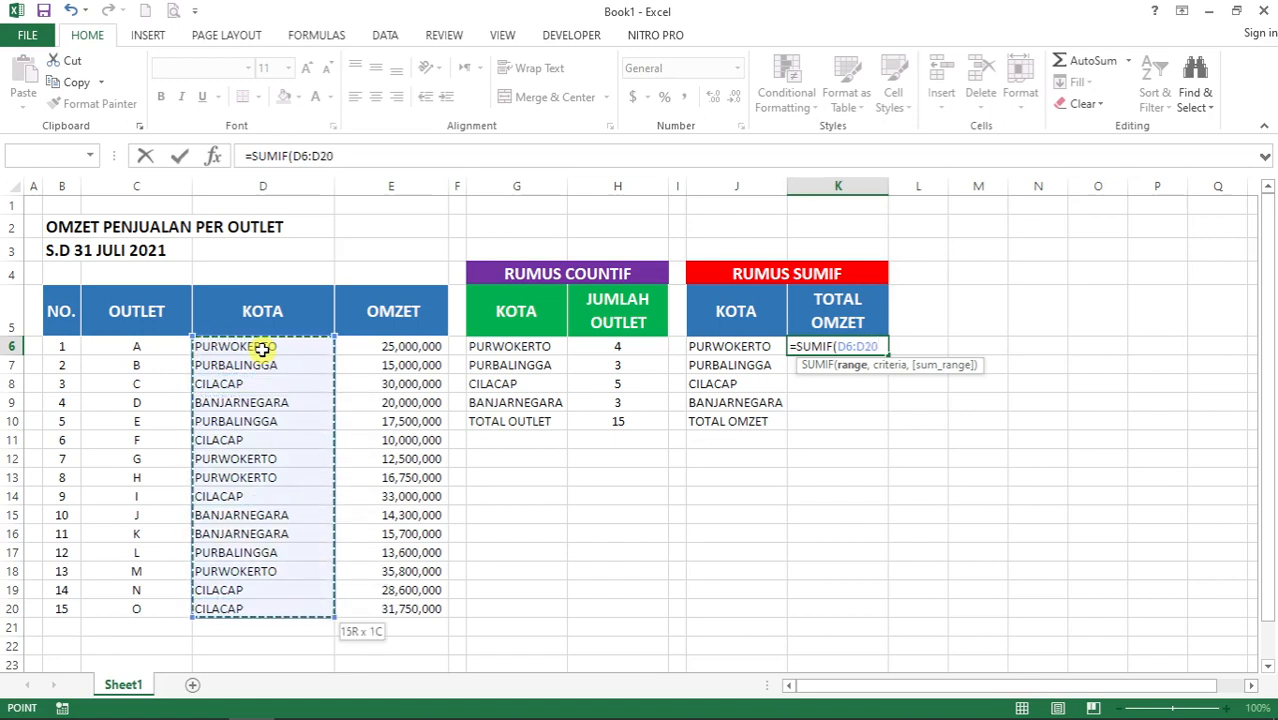
pyautogui.press('F4')
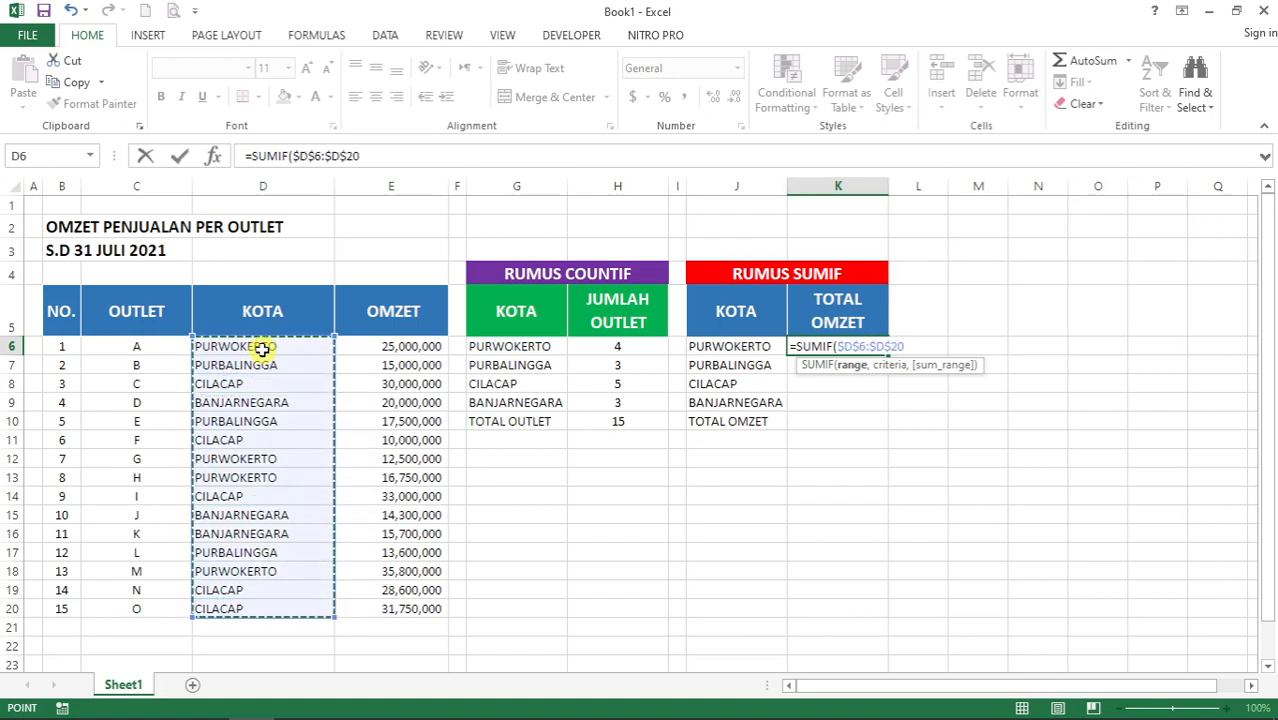
pyautogui.write(',')
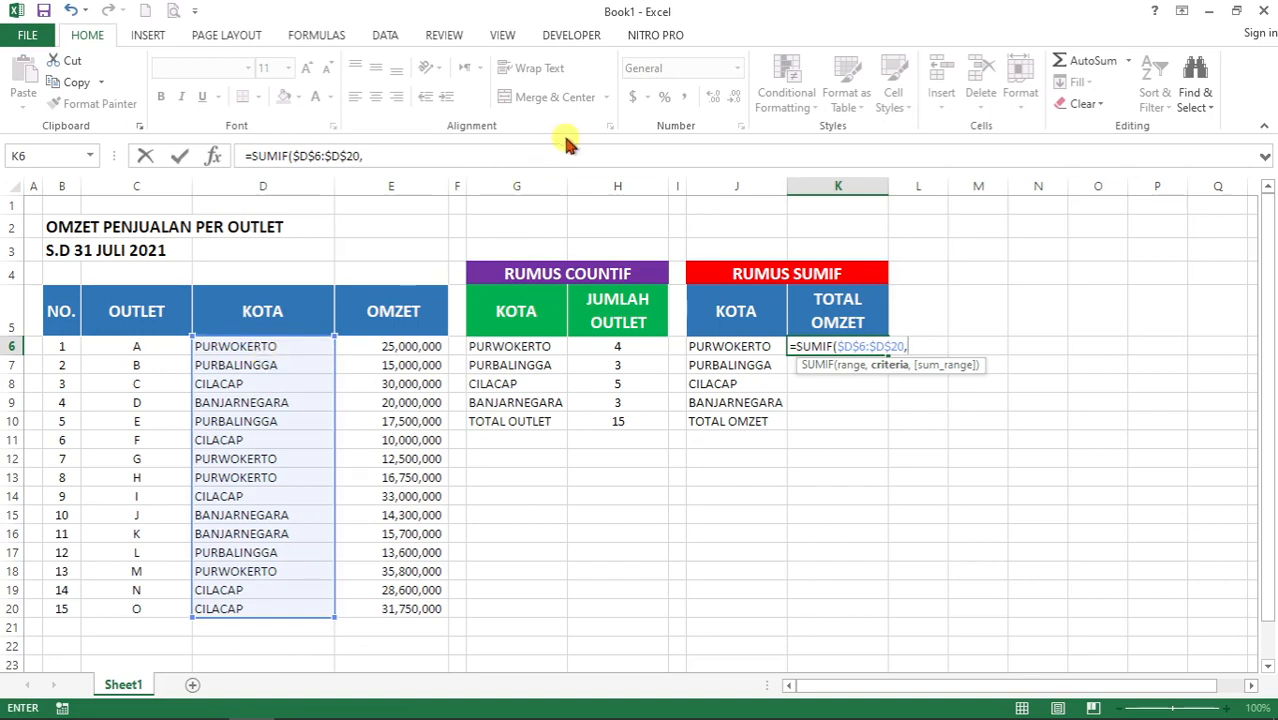
# Step: Complete the K6 SUMIF formula with J6 as the criteria and $E$6:$E$20 as the absolute sum range
pyautogui.click(720, 347)
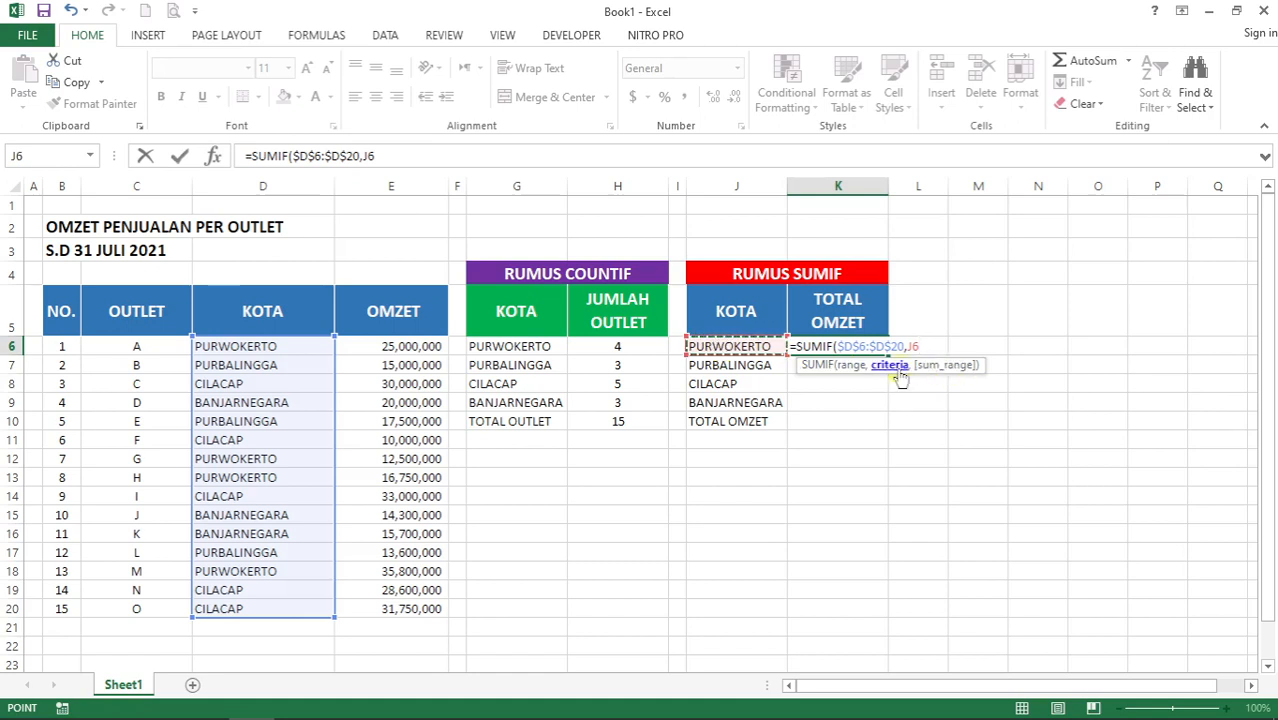
pyautogui.click(538, 155)
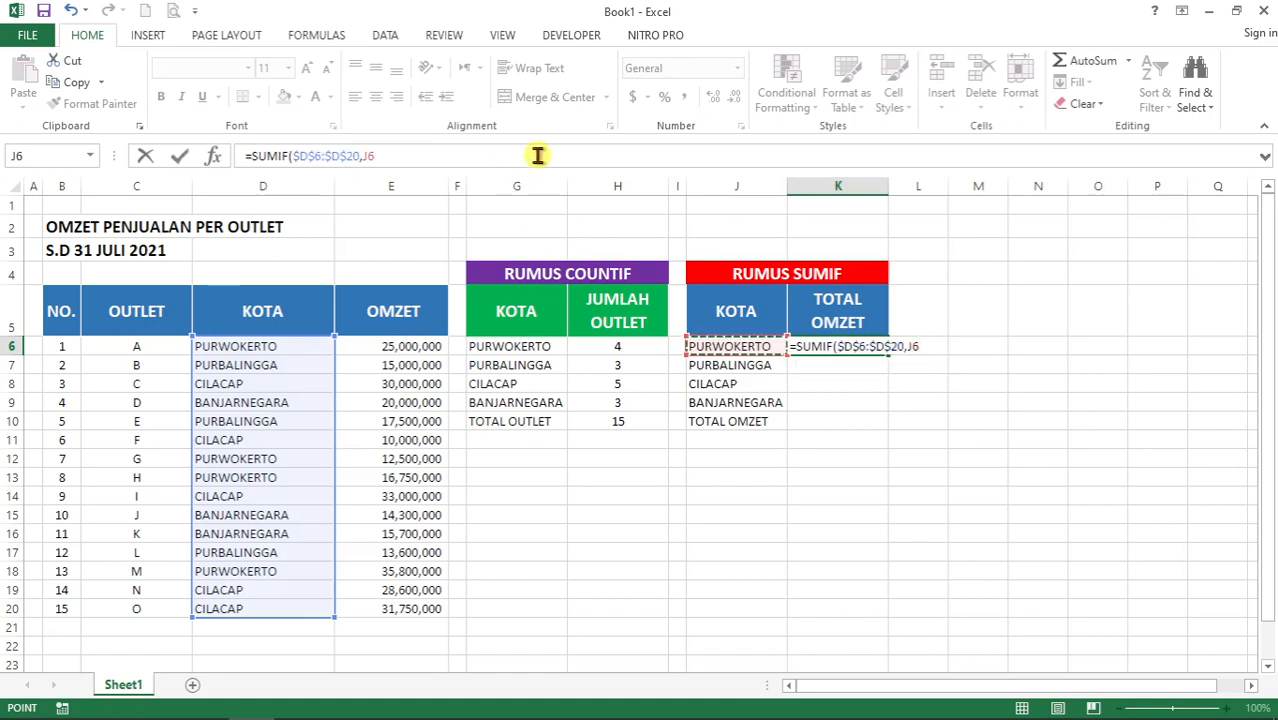
pyautogui.write(',')
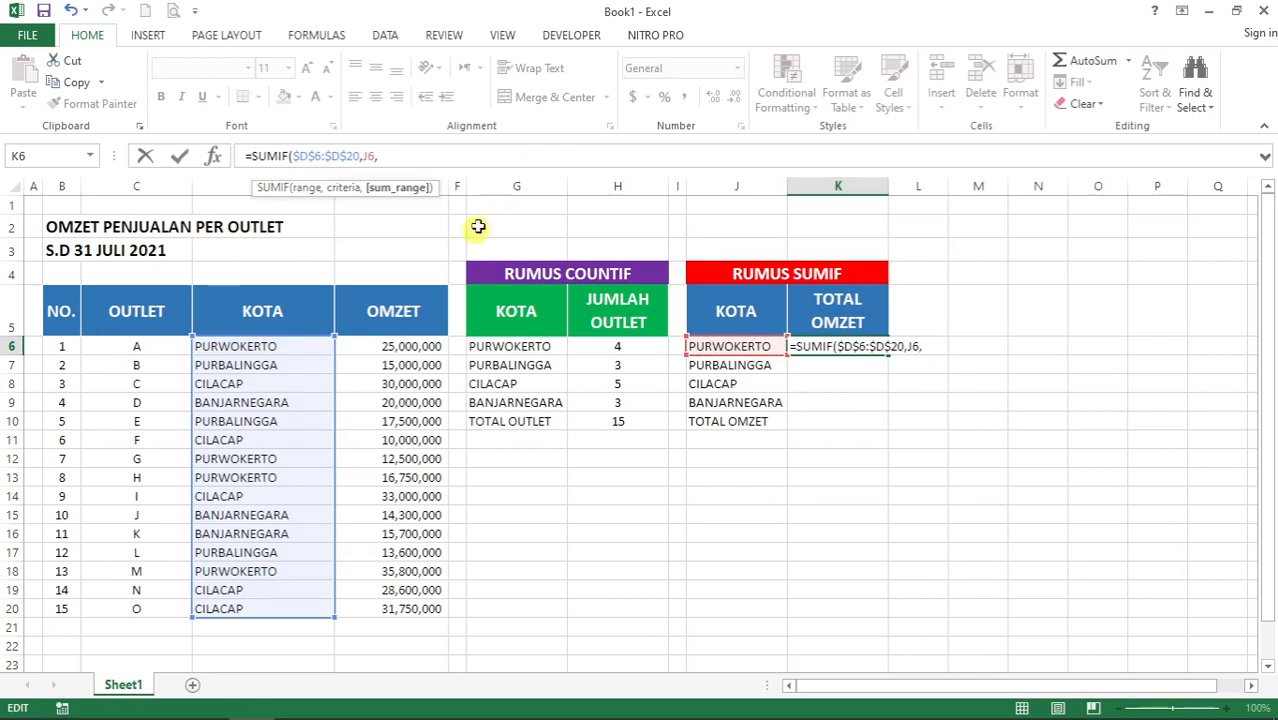
pyautogui.click(415, 346)
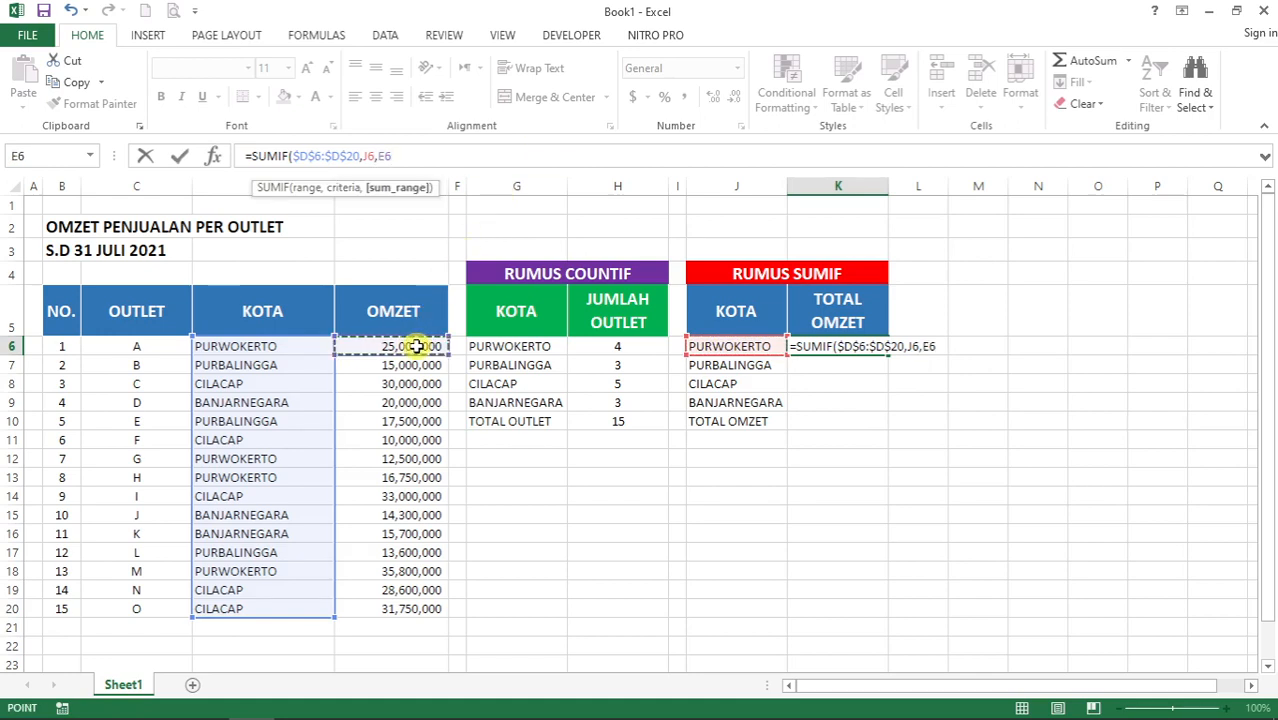
pyautogui.moveTo(415, 346); pyautogui.dragTo(409, 605)
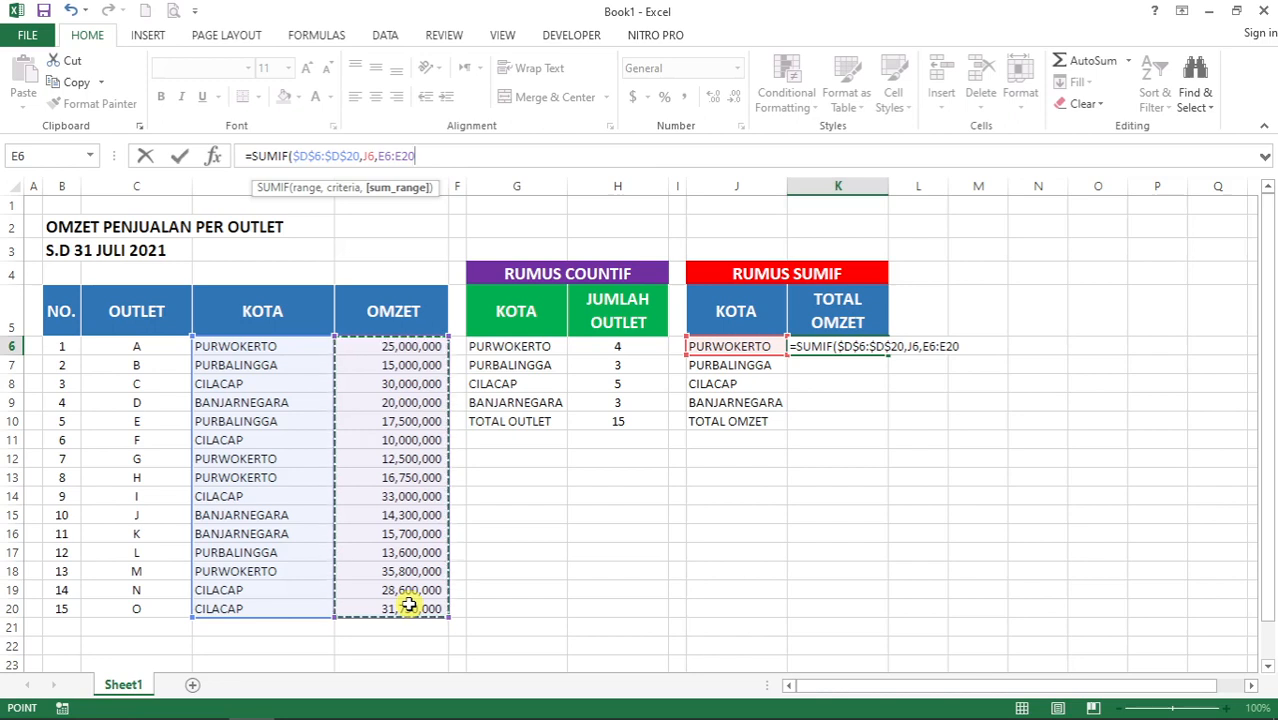
pyautogui.press('F4')
pyautogui.write(')')
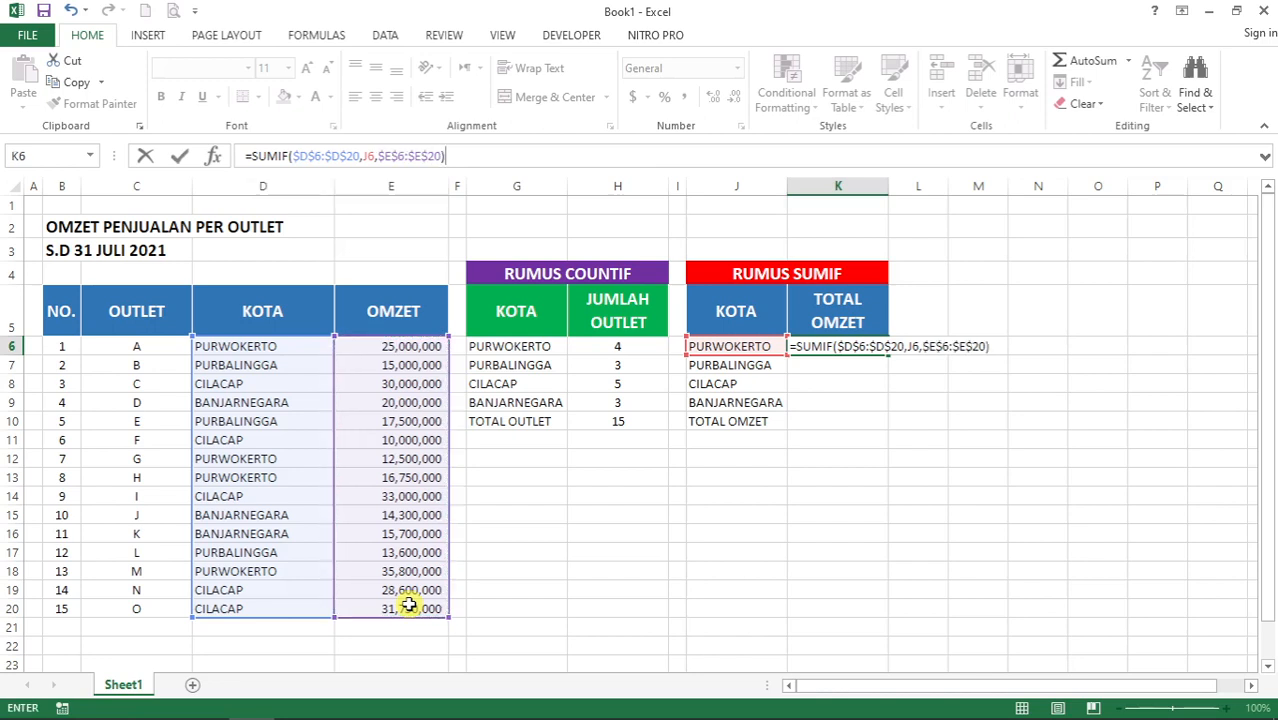
pyautogui.press('Return')
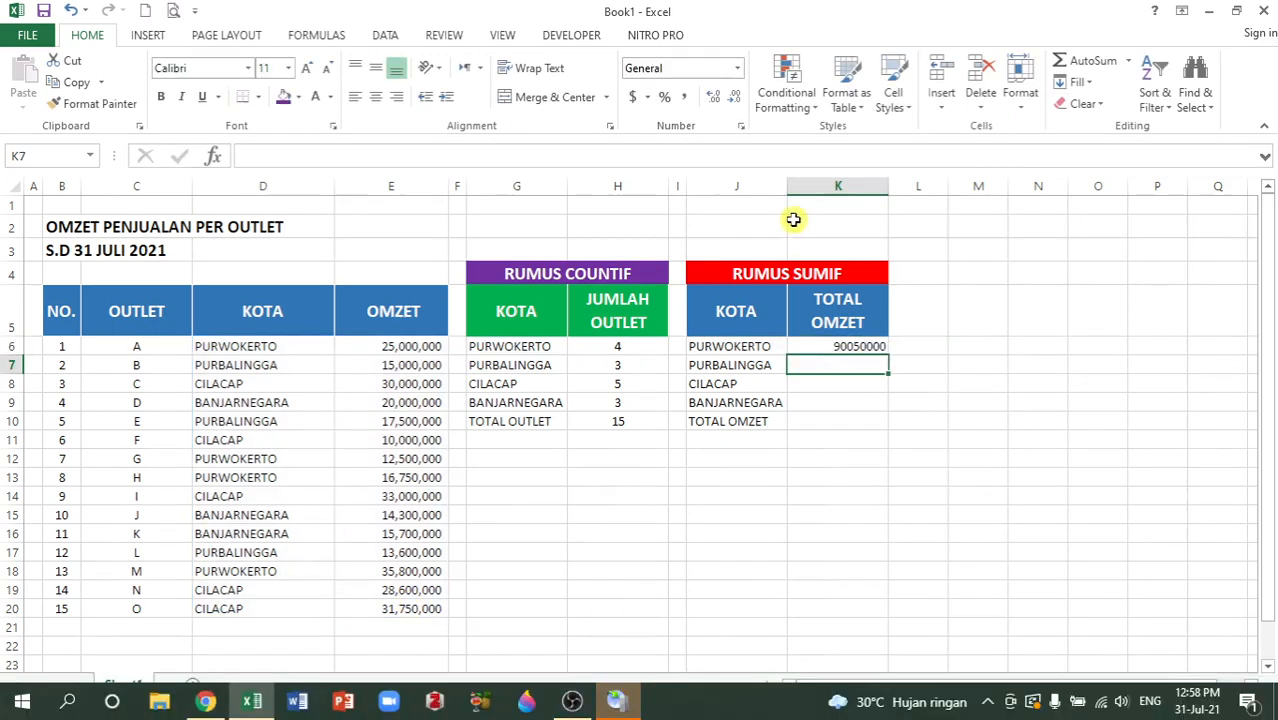
# Step: Format column K with thousands separators and no decimal places
pyautogui.click(831, 186)
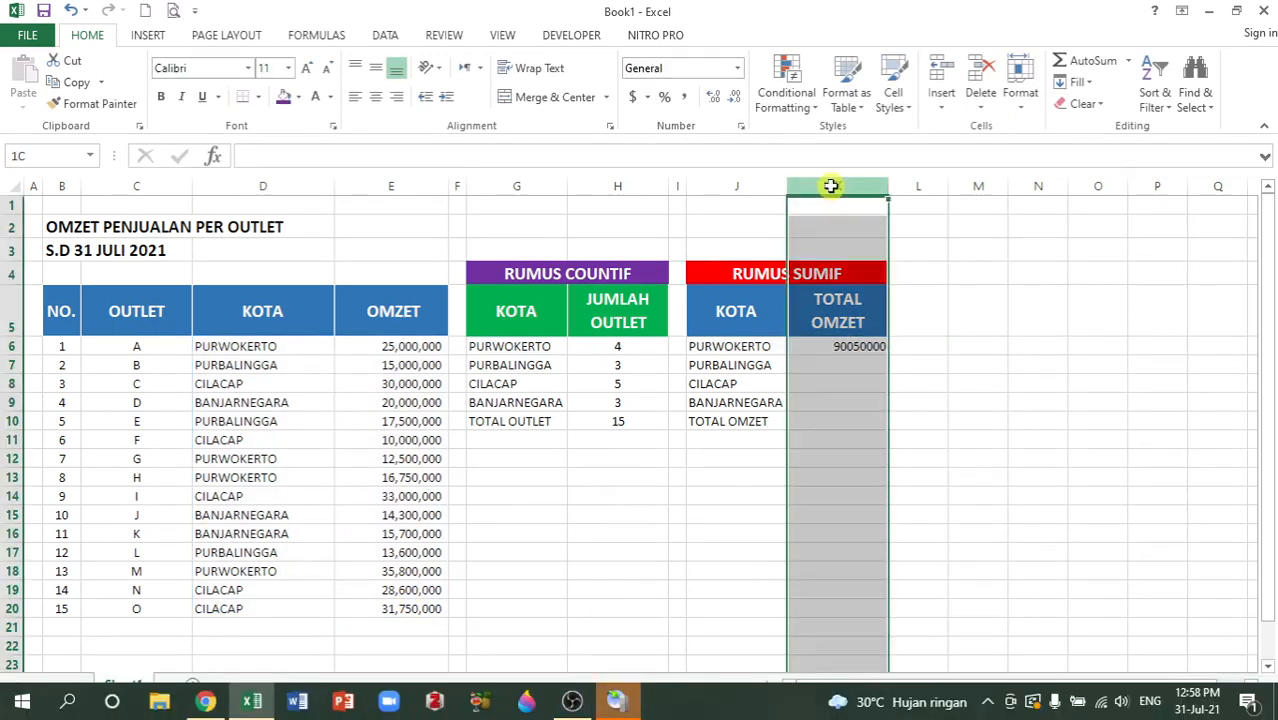
pyautogui.click(686, 97)
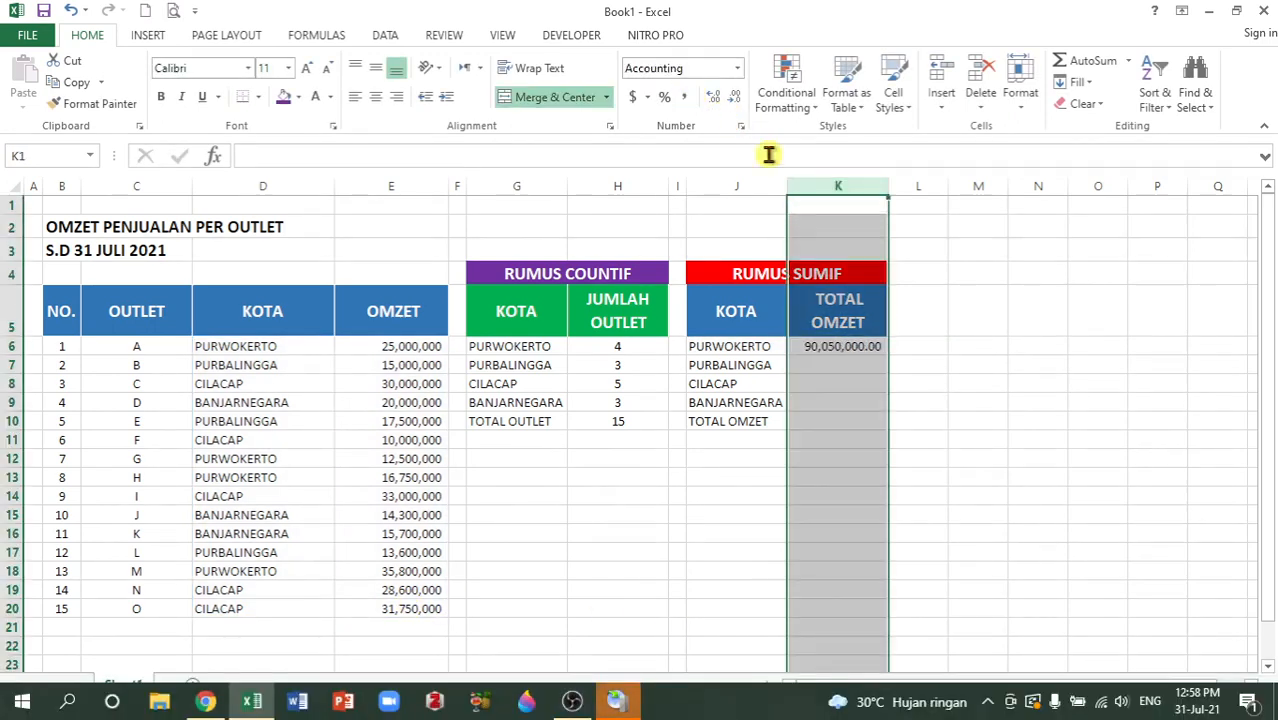
pyautogui.doubleClick(730, 107)
pyautogui.click(830, 352)
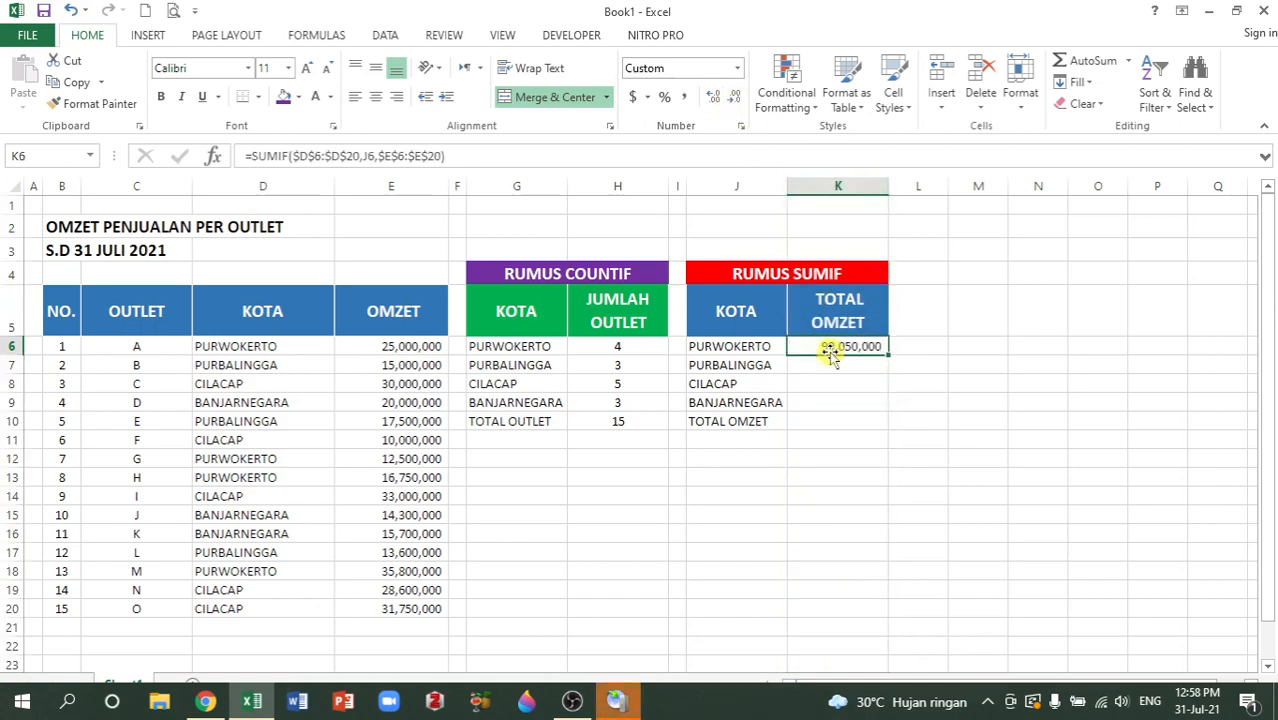
# Step: Copy the SUMIF formula from K6 down through K10
pyautogui.click(750, 345)
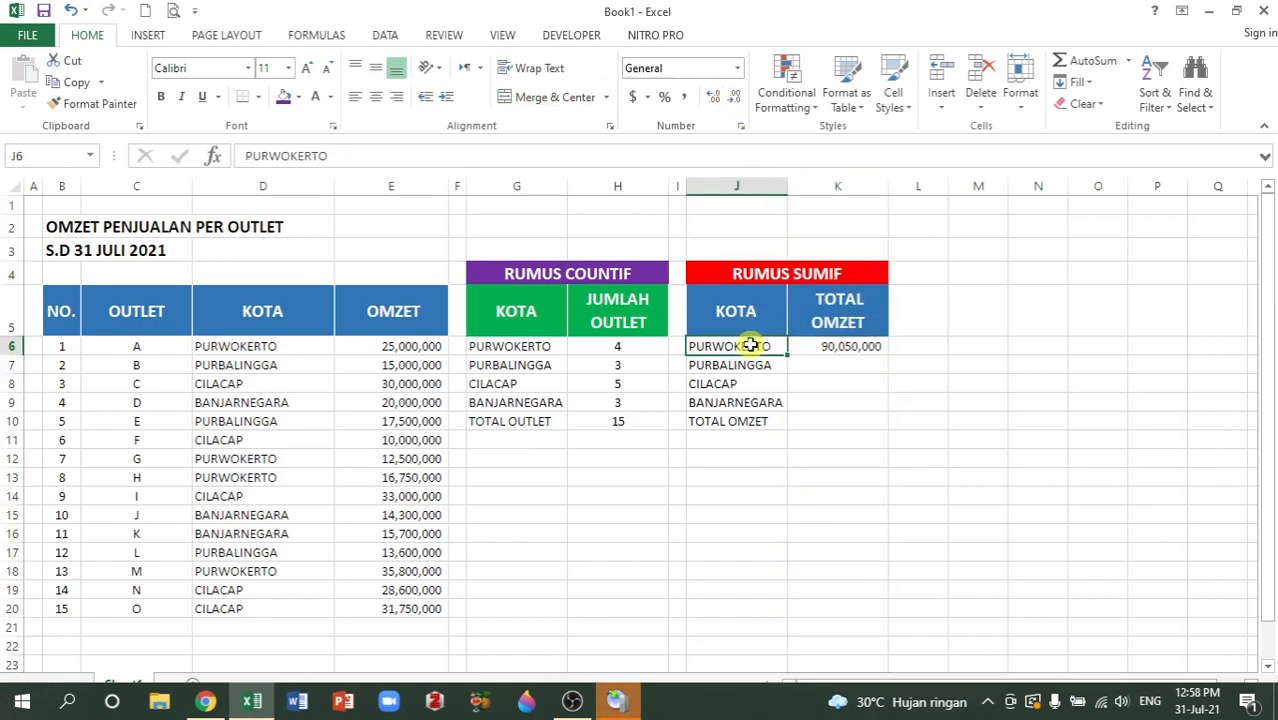
pyautogui.click(836, 347)
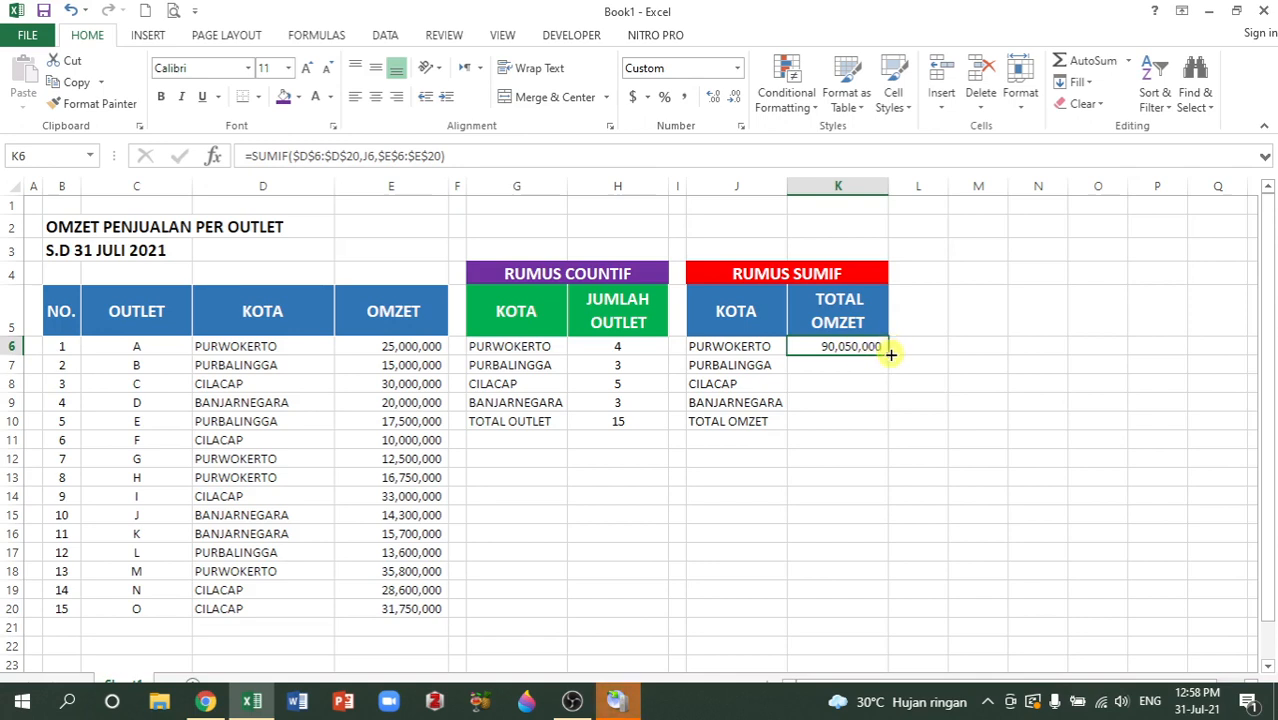
pyautogui.doubleClick(890, 354)
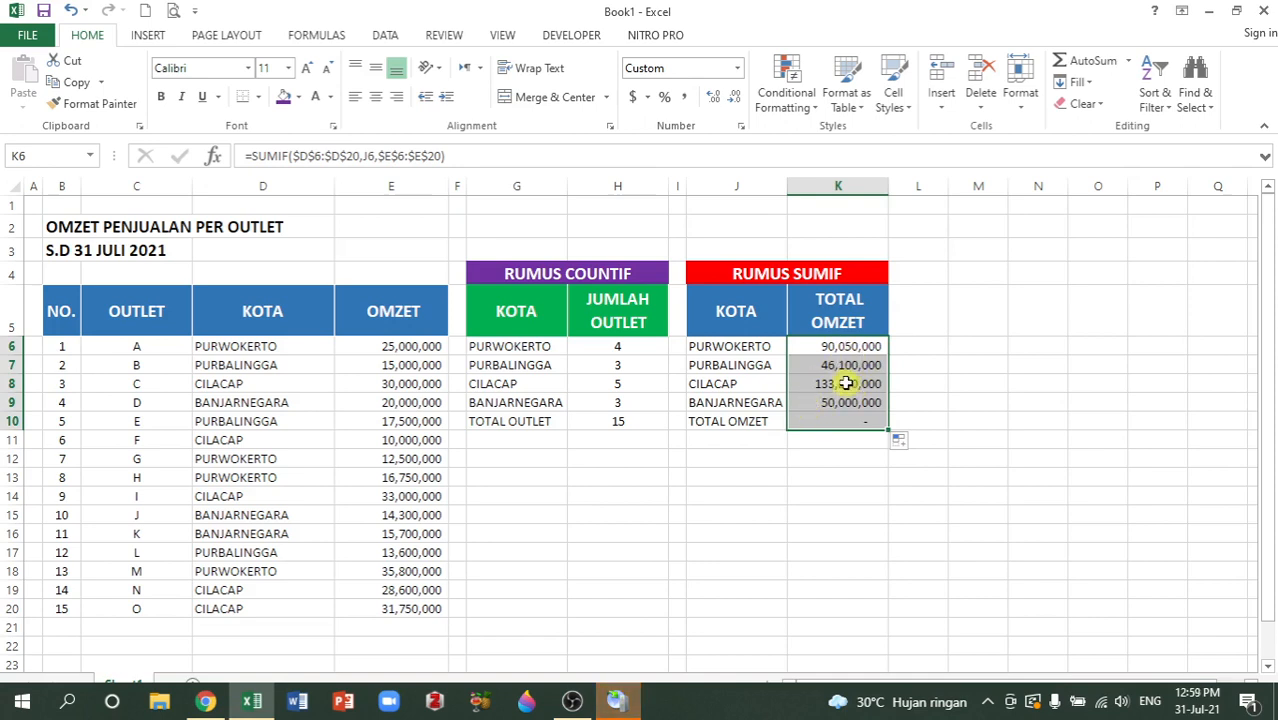
# Step: Replace the formula in K10 with an AutoSum of the city totals K6:K9
pyautogui.click(807, 421)
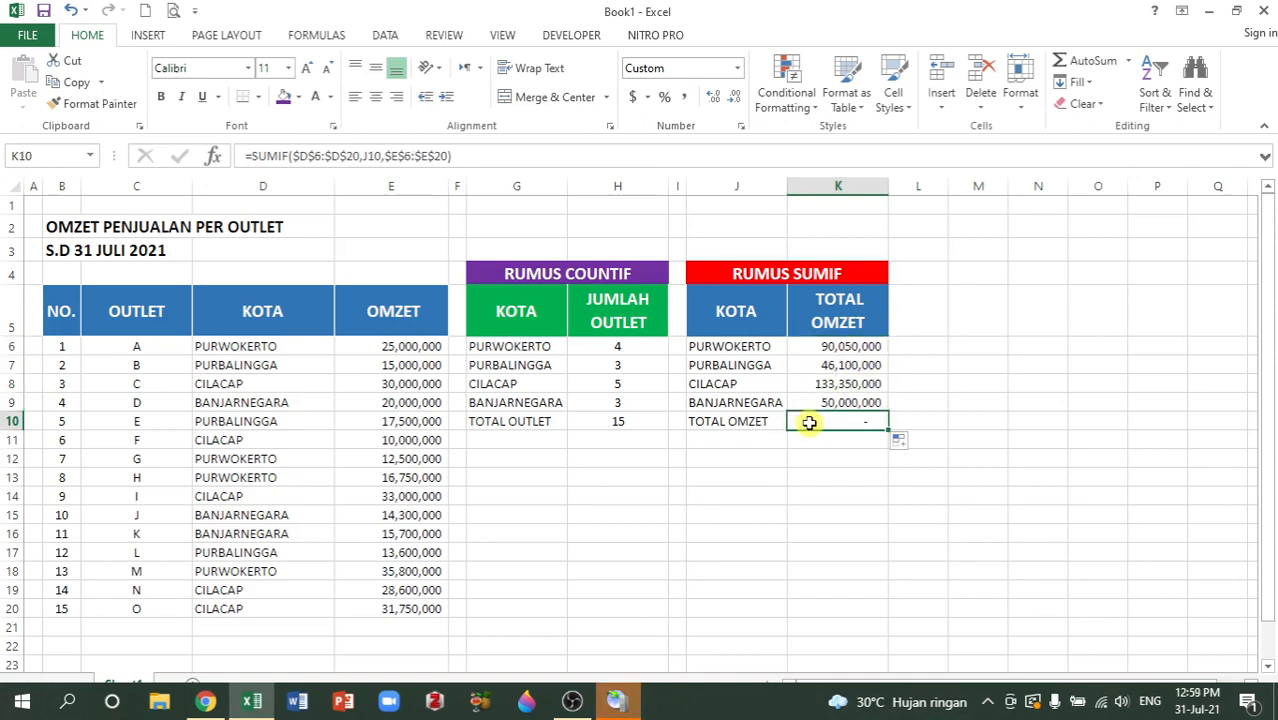
pyautogui.click(1073, 65)
pyautogui.click(1073, 65)
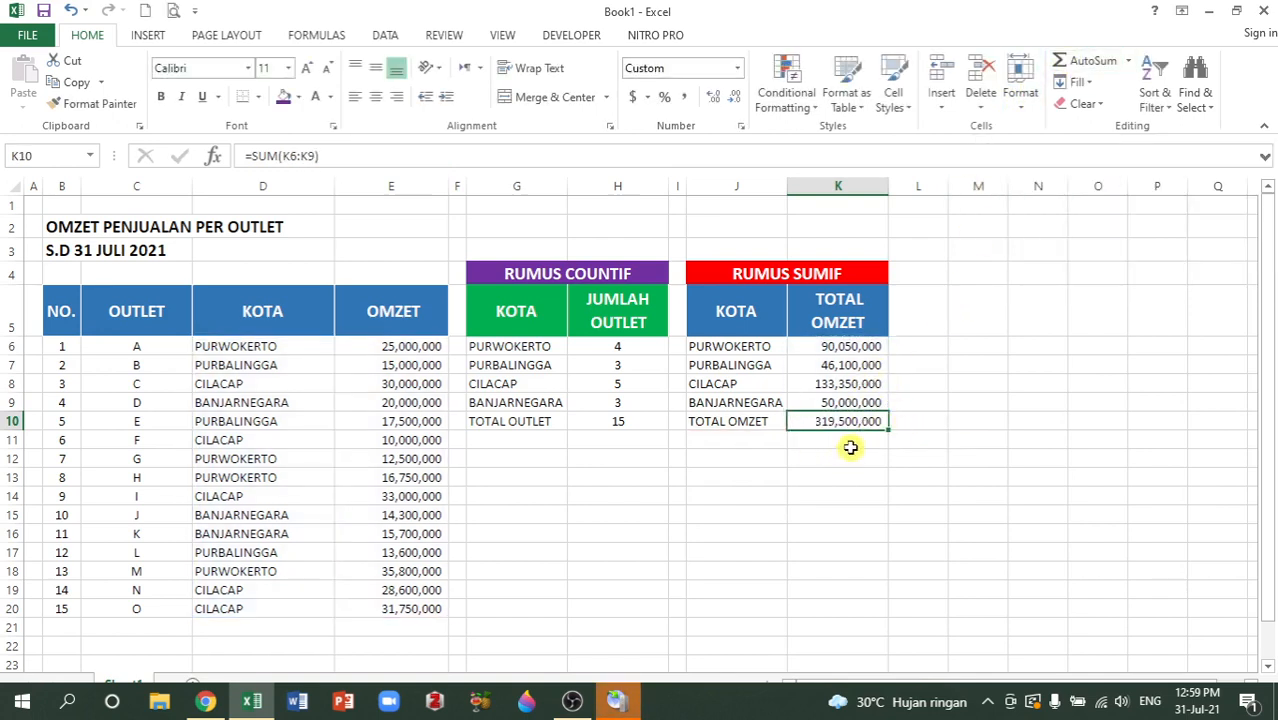
# Step: Make the totals row G10:K10 of both summary tables bold
pyautogui.click(541, 417)
pyautogui.hotkey('shift', 'Right')
pyautogui.hotkey('shift', 'Right')
pyautogui.hotkey('shift', 'Right')
pyautogui.hotkey('shift', 'Right')
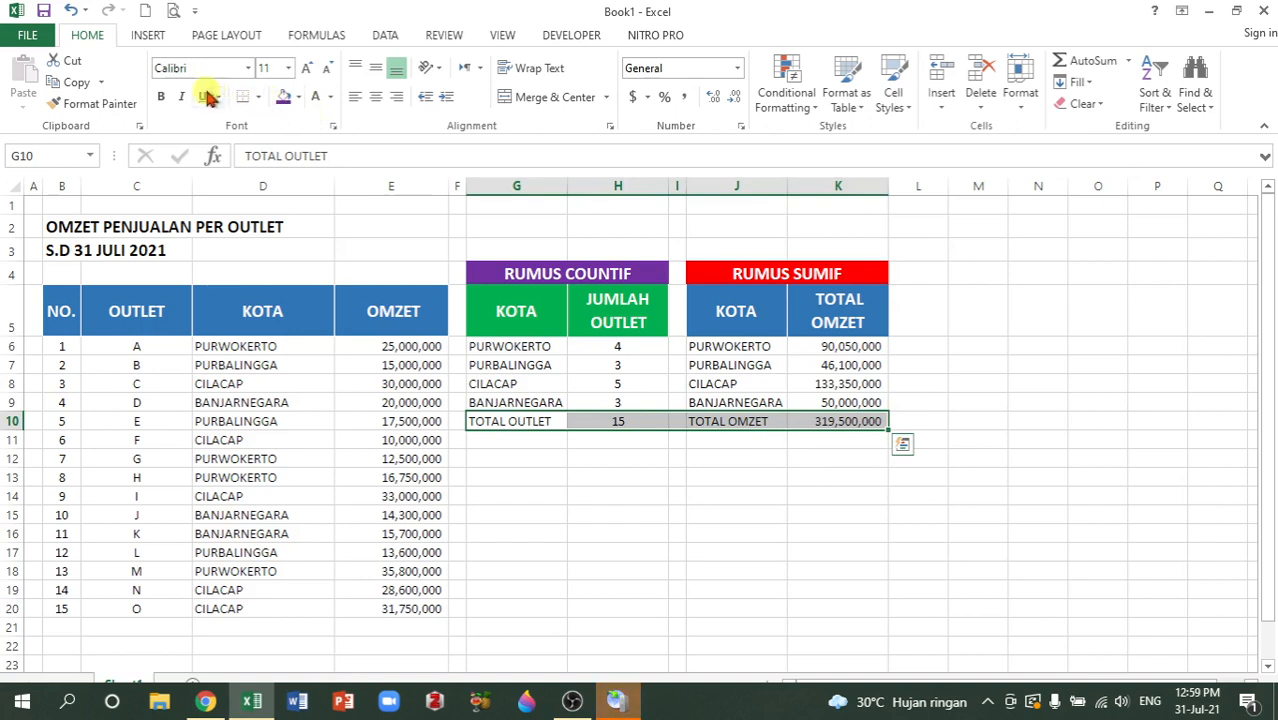
pyautogui.click(166, 95)
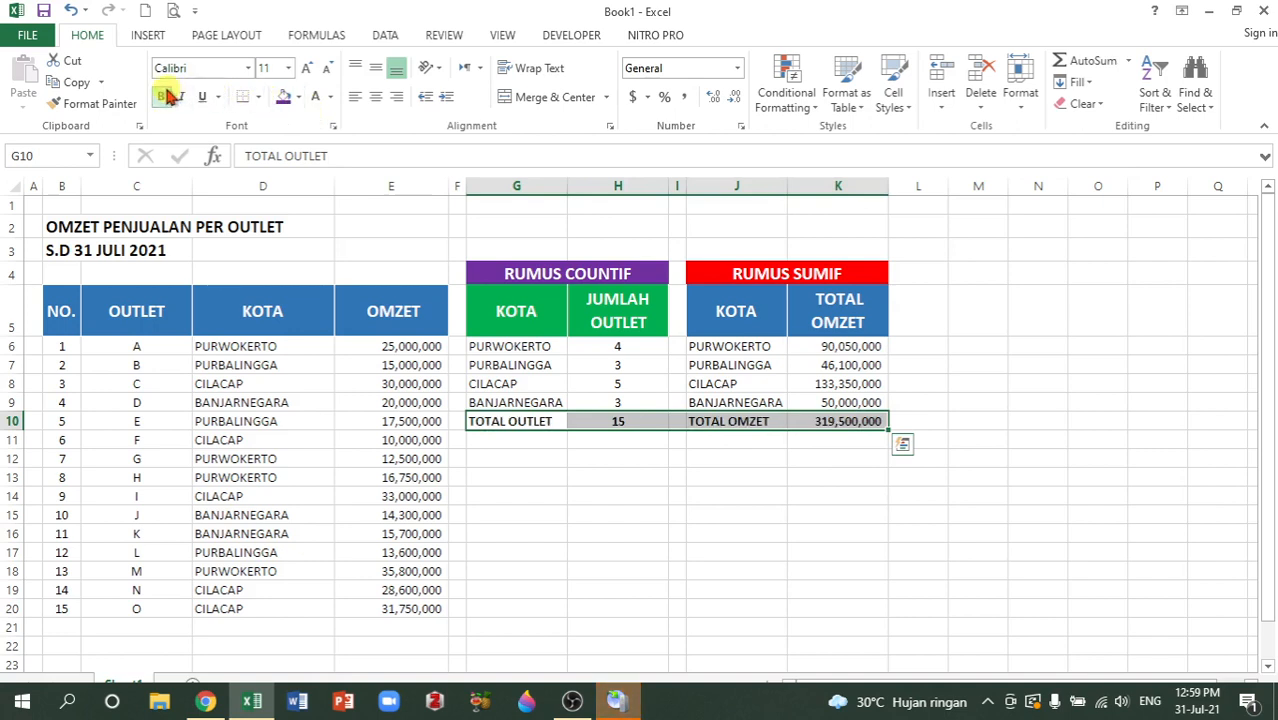
pyautogui.click(643, 426)
pyautogui.click(868, 420)
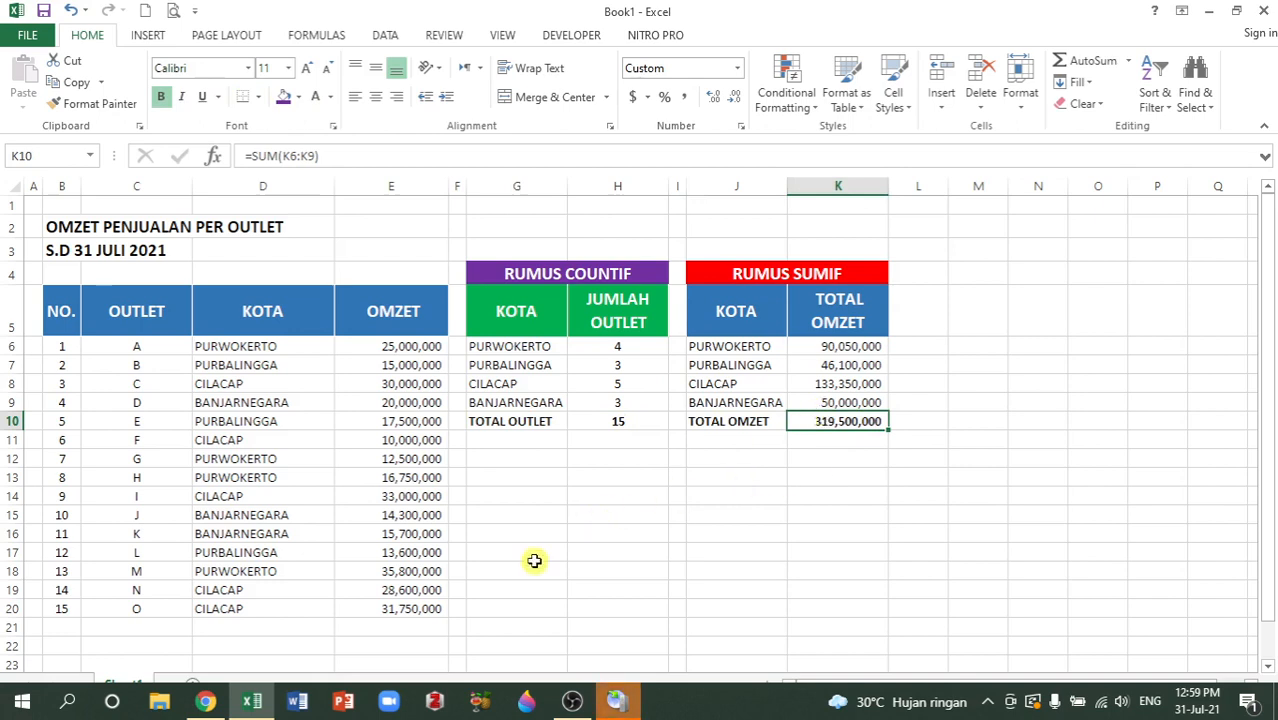
# Step: Total the OMZET column E6:E20 with AutoSum in E21 and make the result bold
pyautogui.click(420, 627)
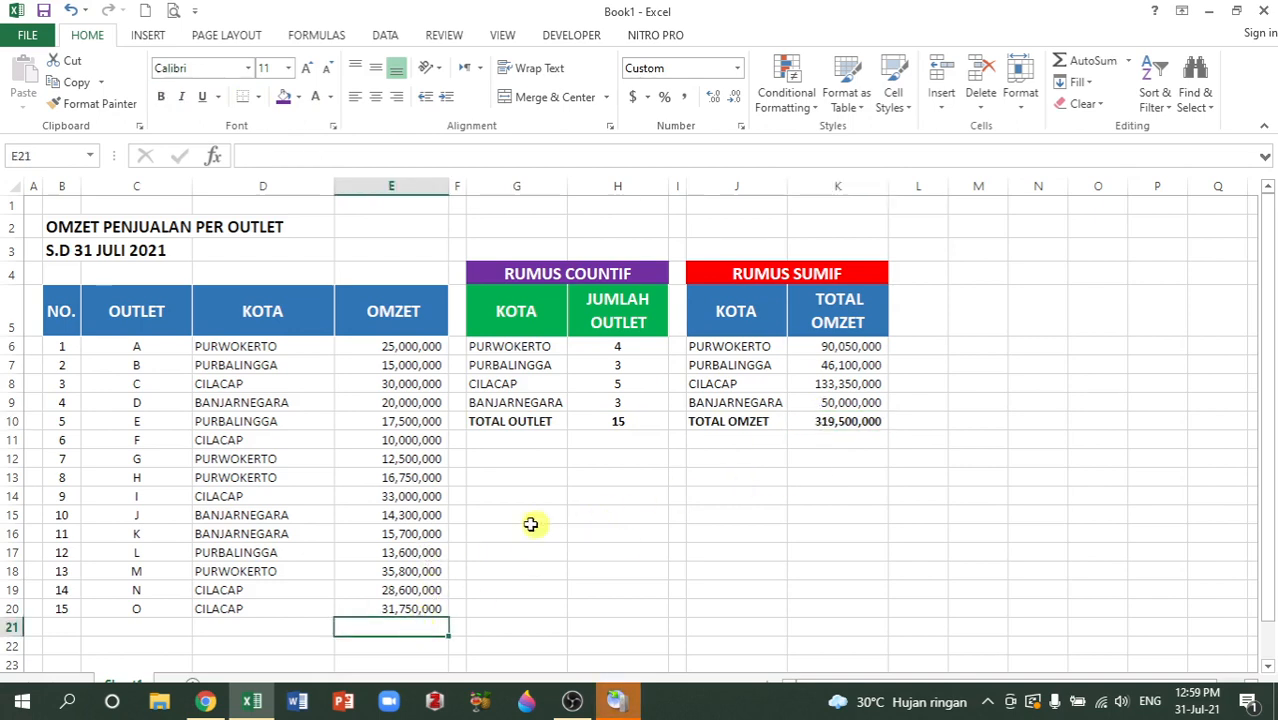
pyautogui.click(1084, 62)
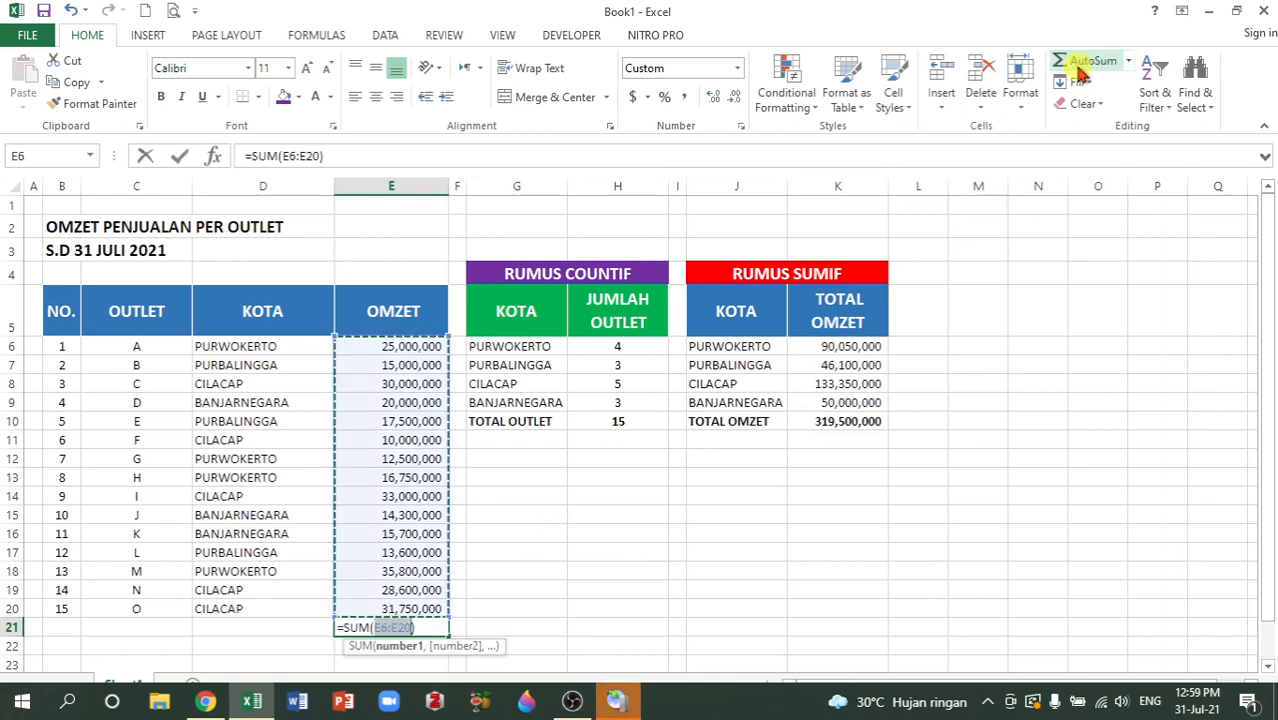
pyautogui.click(1084, 62)
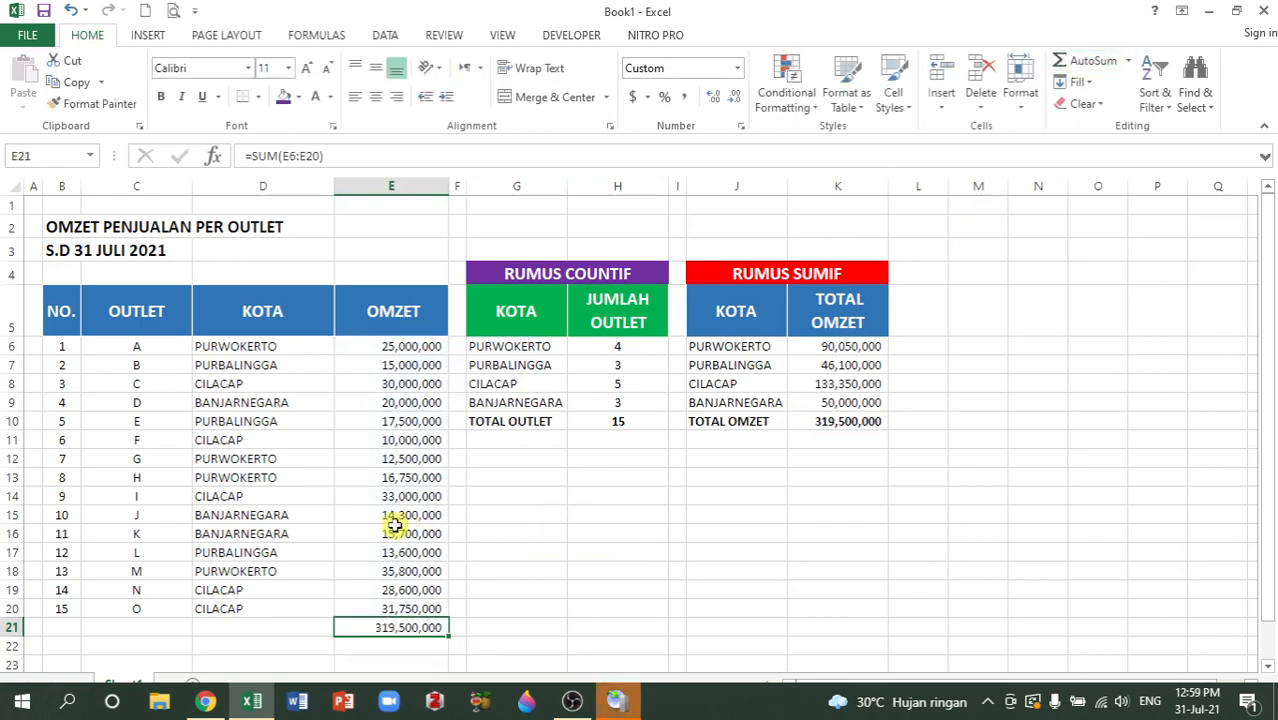
pyautogui.click(171, 93)
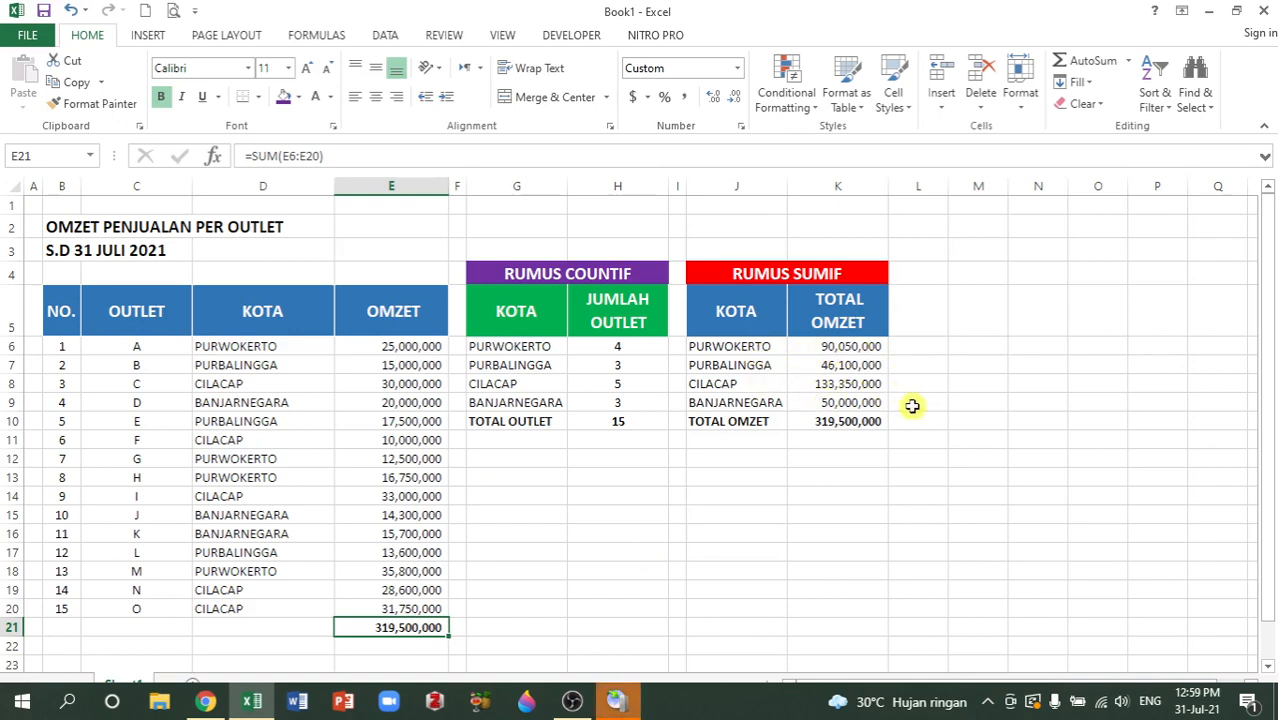
# Step: Check the TOTAL OMZET sum in K10 against E21 and review the COUNTIF formula in H6
pyautogui.click(862, 425)
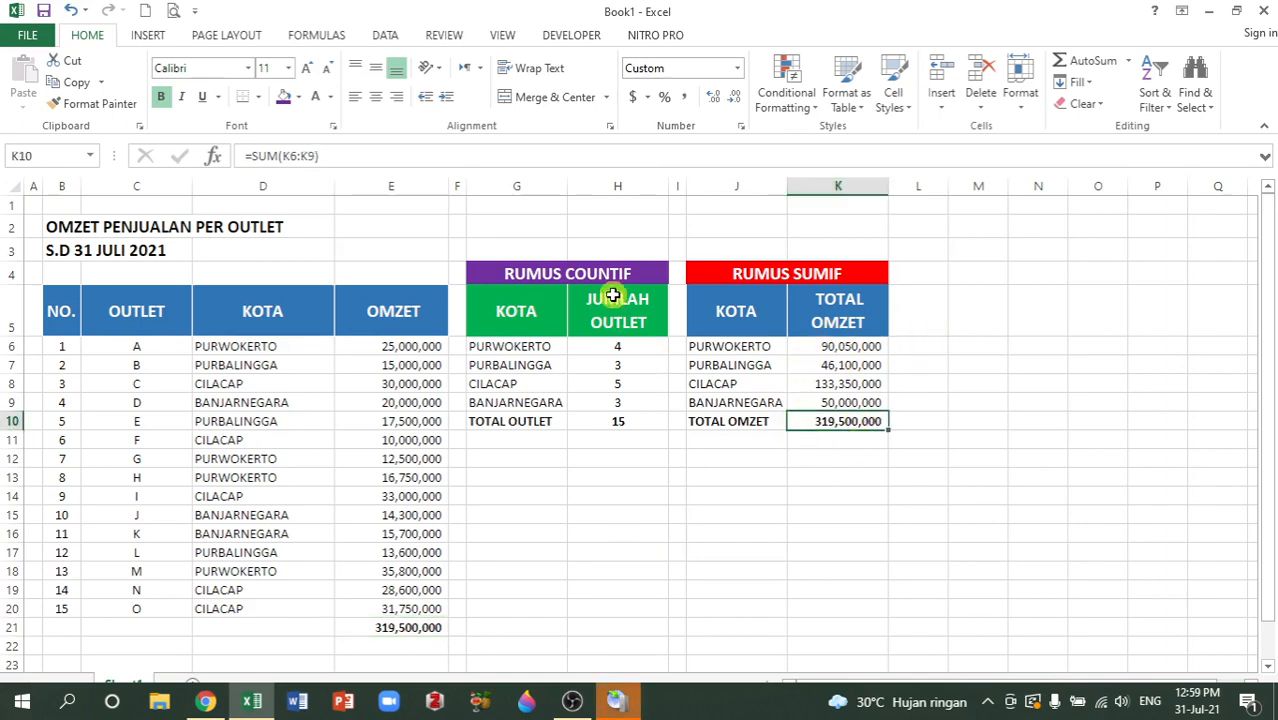
pyautogui.click(590, 274)
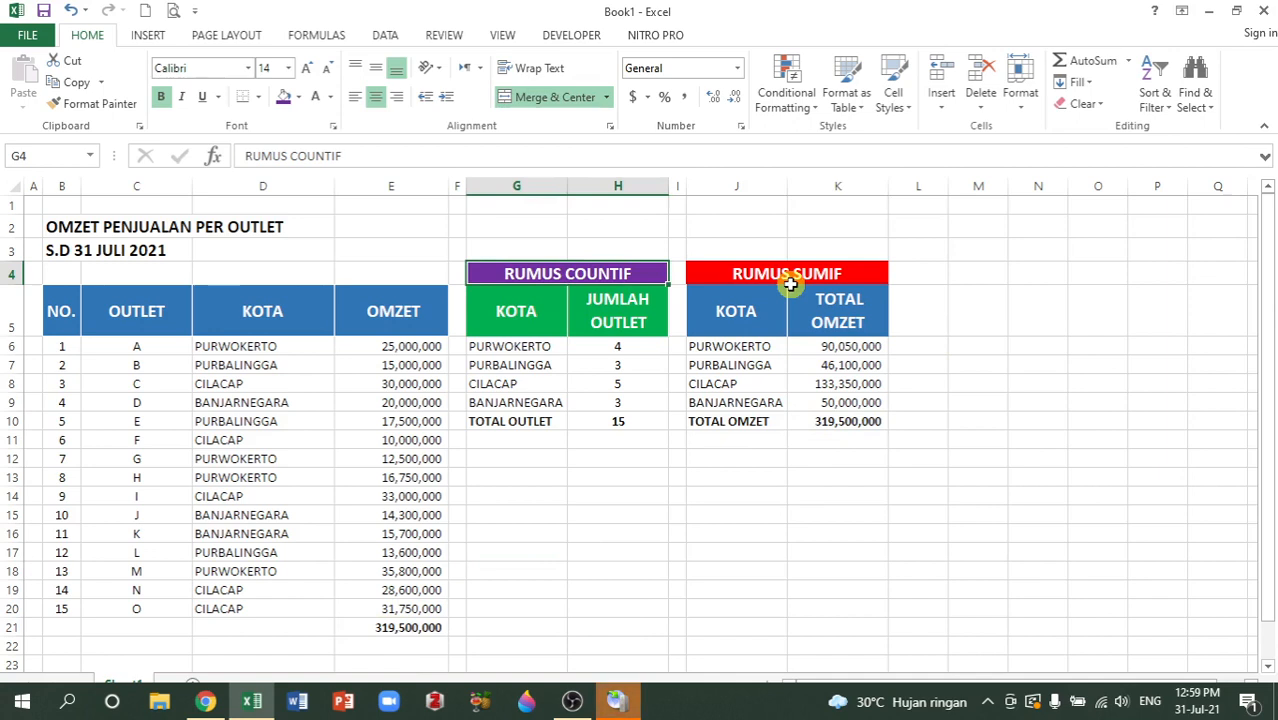
pyautogui.click(827, 272)
pyautogui.click(629, 343)
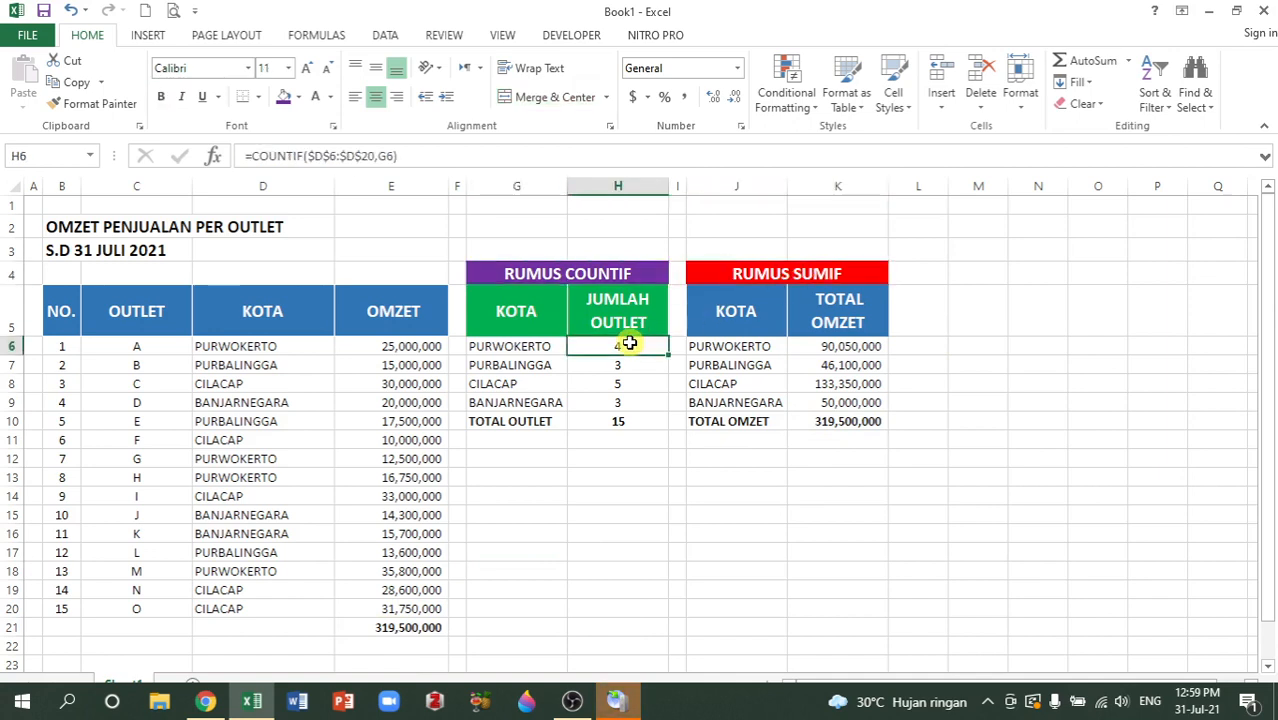